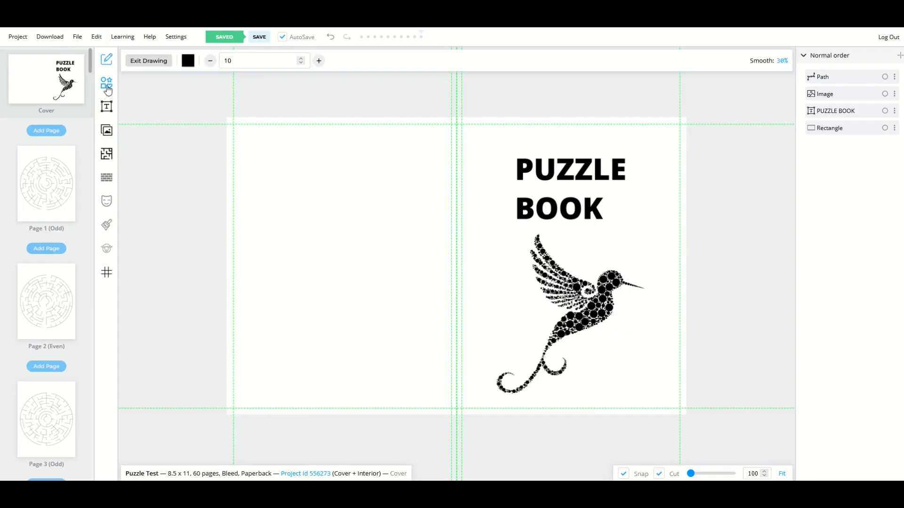
- Open the Shapes library from the left toolbar next to the cover
click(107, 84)
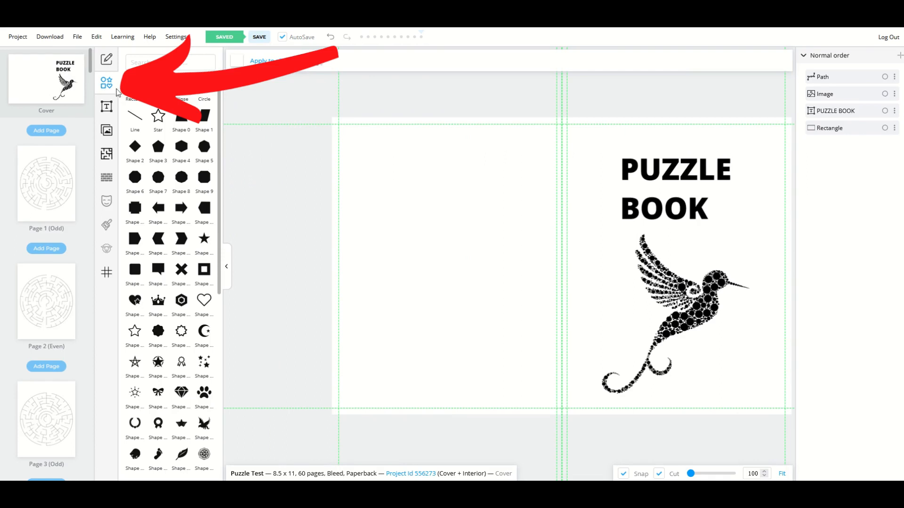
- Delete the white rectangle covering the cover and return to the Shapes library
mouse_move(406, 226)
mouse_down()
mouse_move(449, 248)
mouse_move(262, 301)
mouse_move(47, 239)
mouse_move(1, 308)
mouse_up()
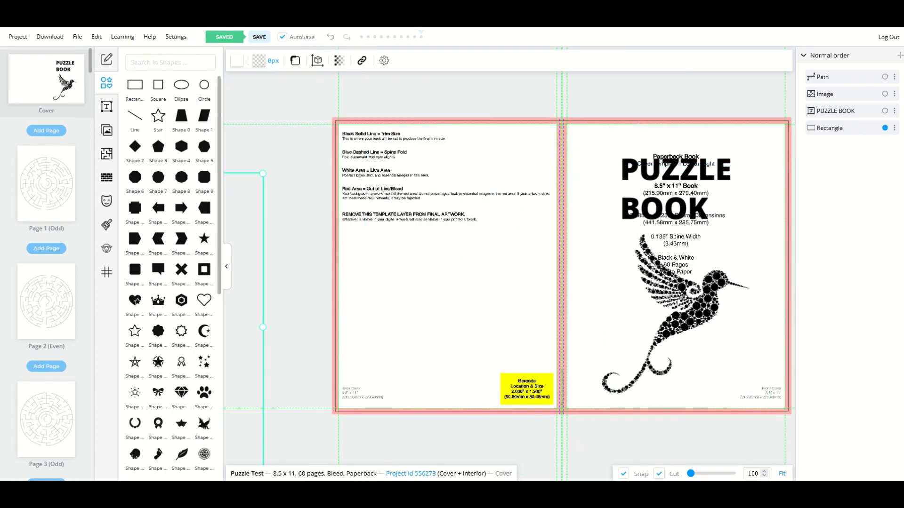
drag(1, 274, 405, 211)
key(Delete)
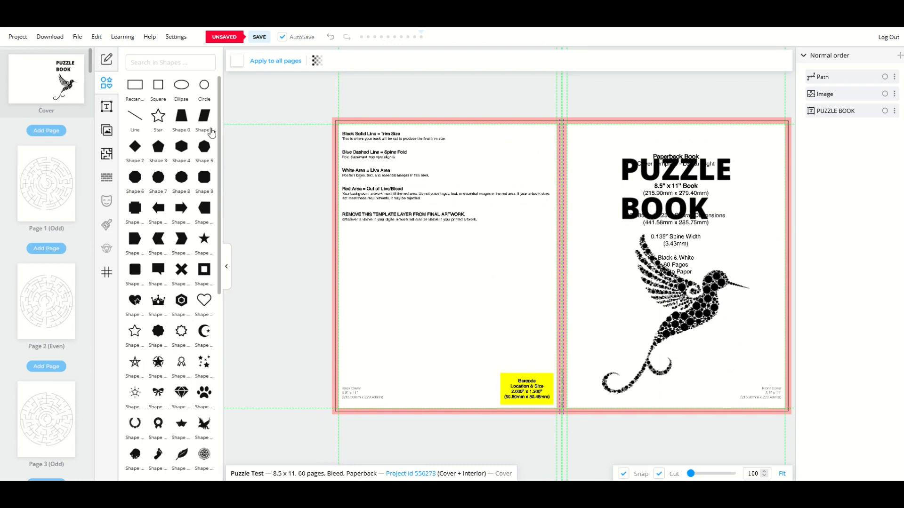
click(106, 59)
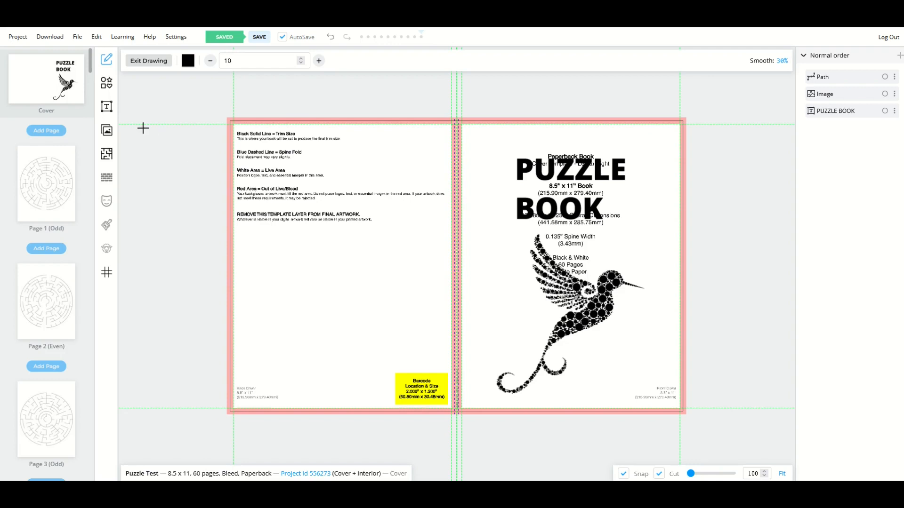
click(105, 85)
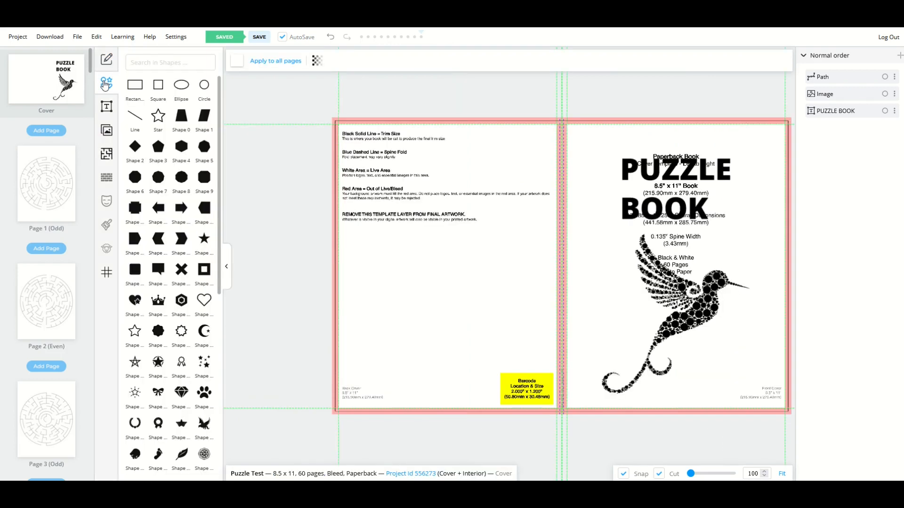
- Add a rectangle, fill it bright blue (006eff), and stretch it across the whole cover spread
click(133, 89)
drag(523, 263, 434, 263)
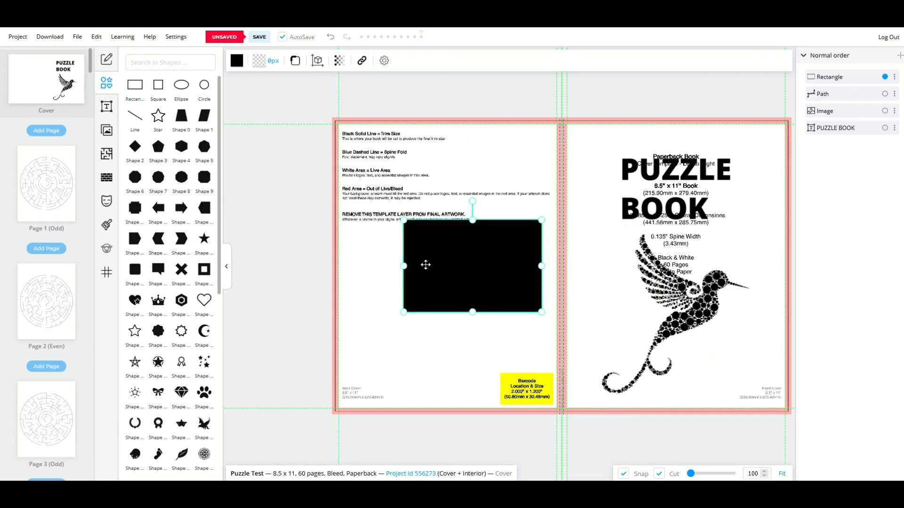
click(237, 60)
drag(296, 153, 391, 137)
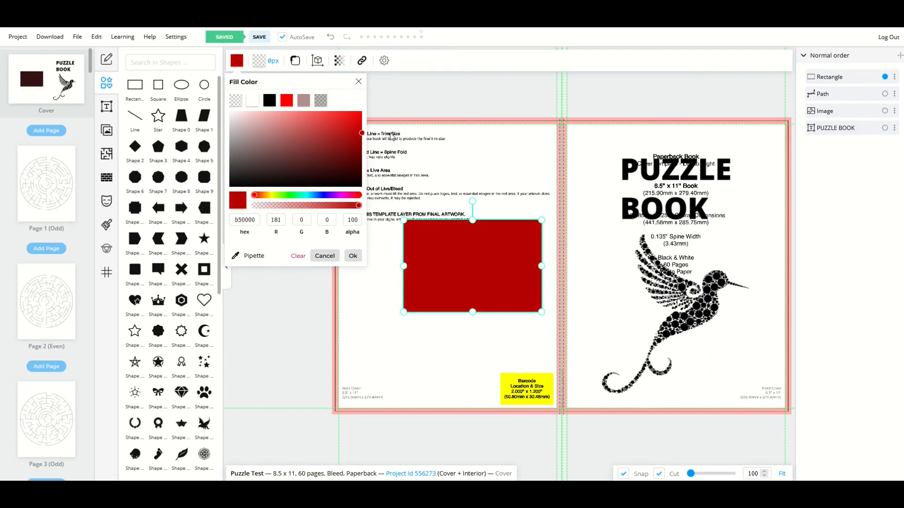
click(316, 195)
drag(339, 166, 407, 111)
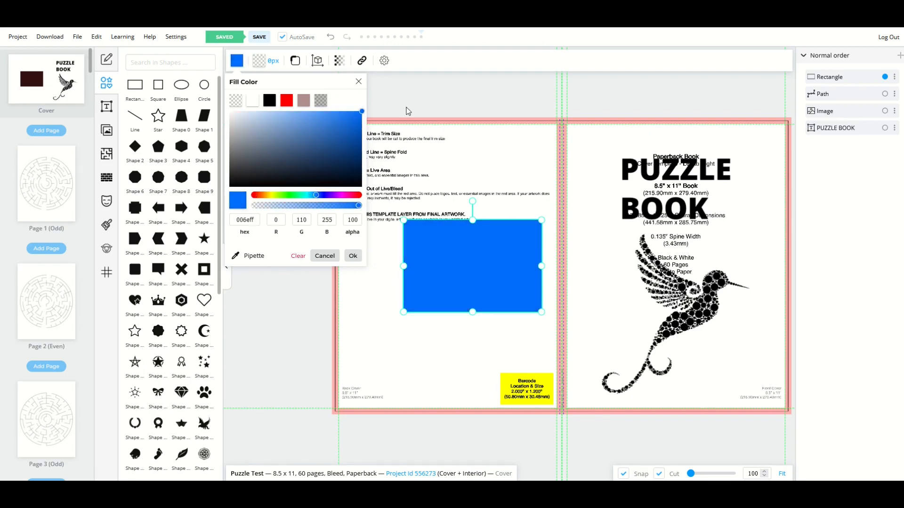
drag(439, 245, 371, 141)
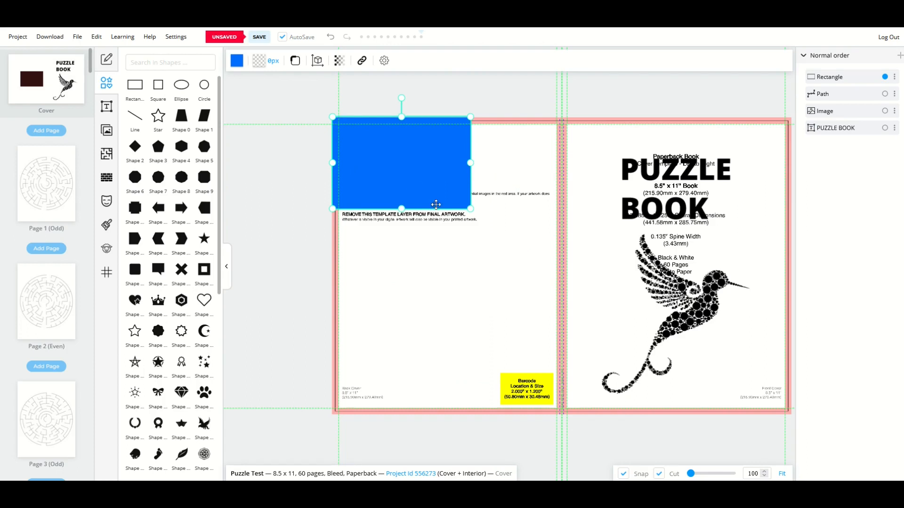
drag(471, 209, 802, 419)
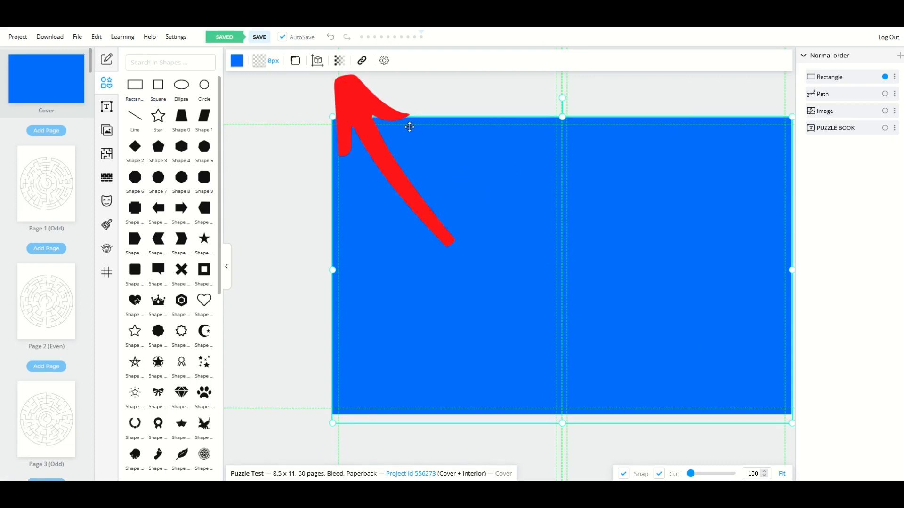
- Lower the blue rectangle's opacity to about 53
click(339, 60)
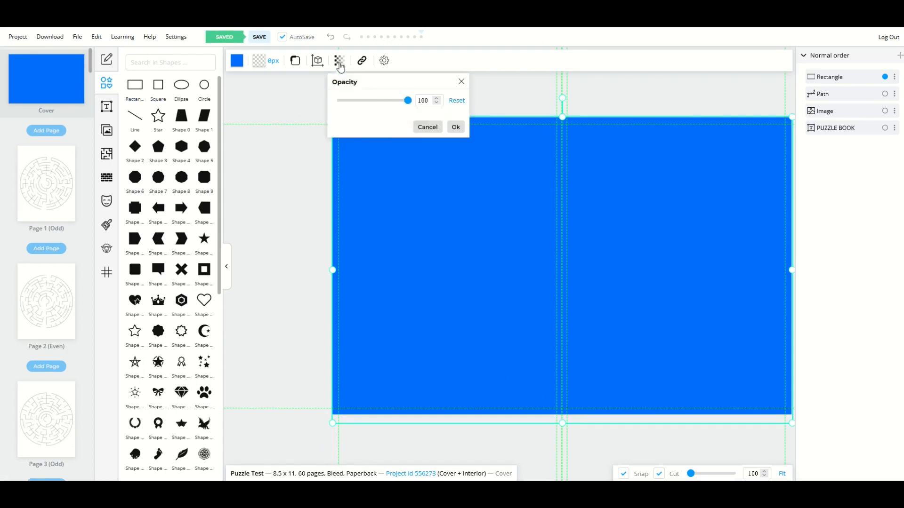
click(362, 100)
drag(361, 101, 376, 106)
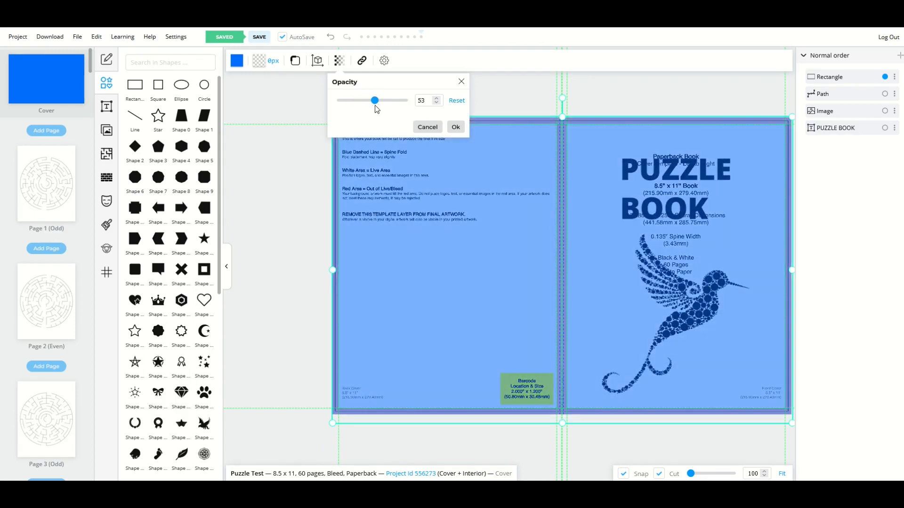
click(316, 177)
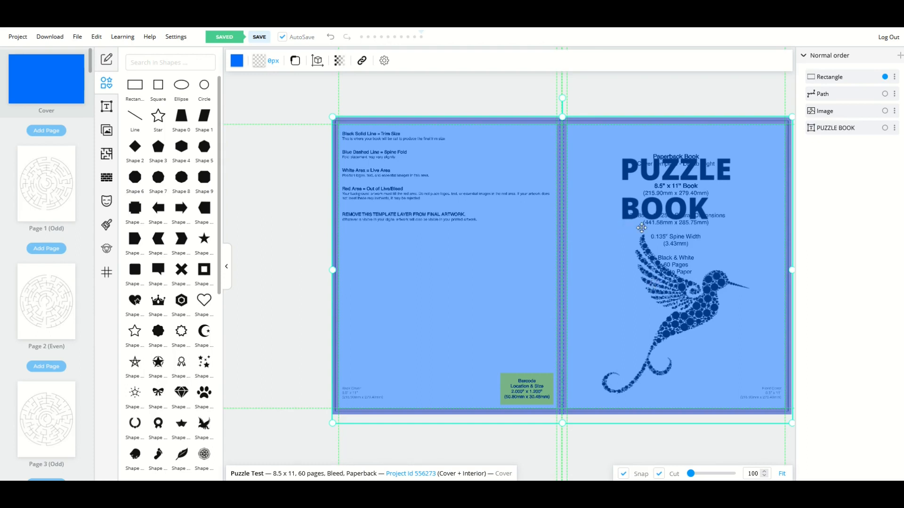
- Send the blue rectangle to the back and nudge the PUZZLE BOOK title up slightly
mouse_move(465, 235)
mouse_down()
mouse_move(450, 237)
mouse_move(463, 233)
mouse_up()
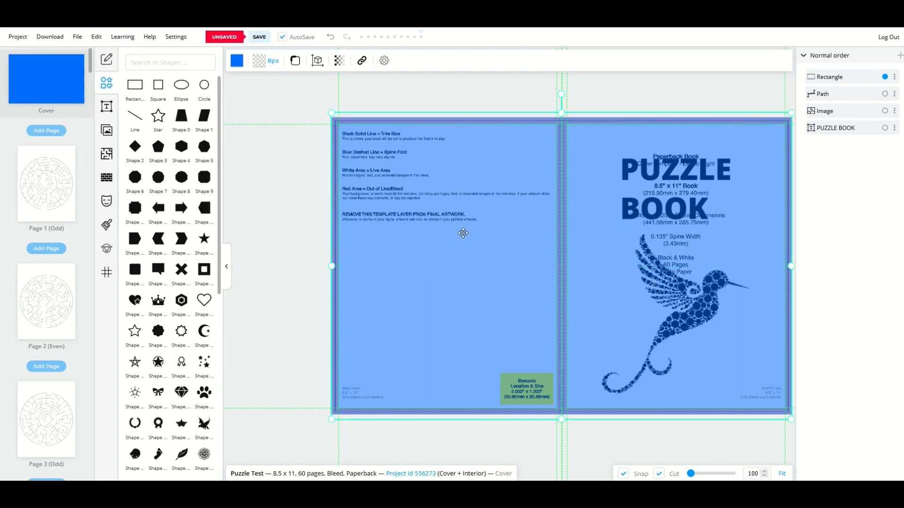
right_click(464, 233)
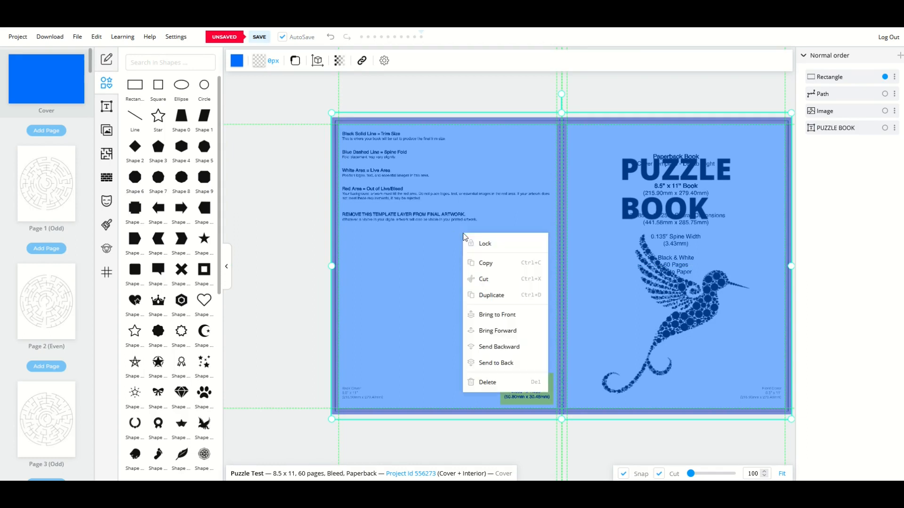
click(481, 363)
click(626, 220)
drag(626, 220, 624, 209)
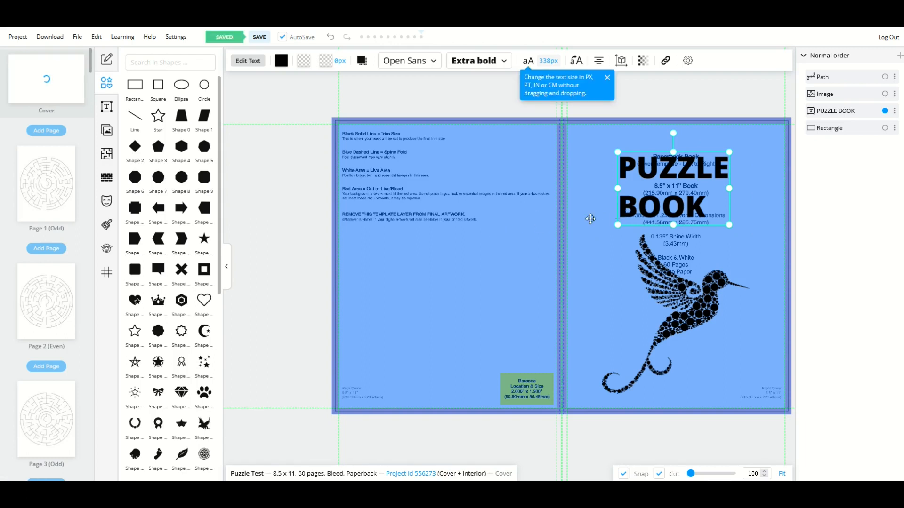
- Set the blue background's opacity to 100
click(514, 237)
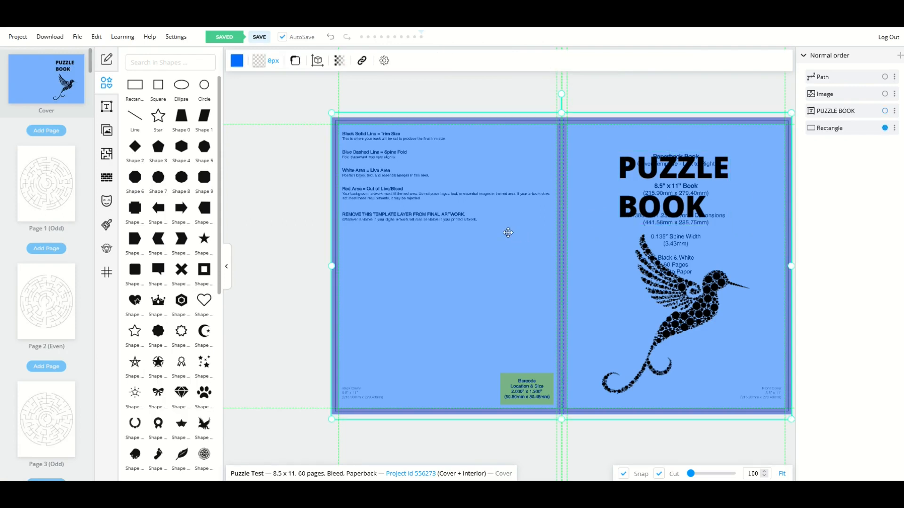
click(338, 61)
drag(370, 101, 415, 101)
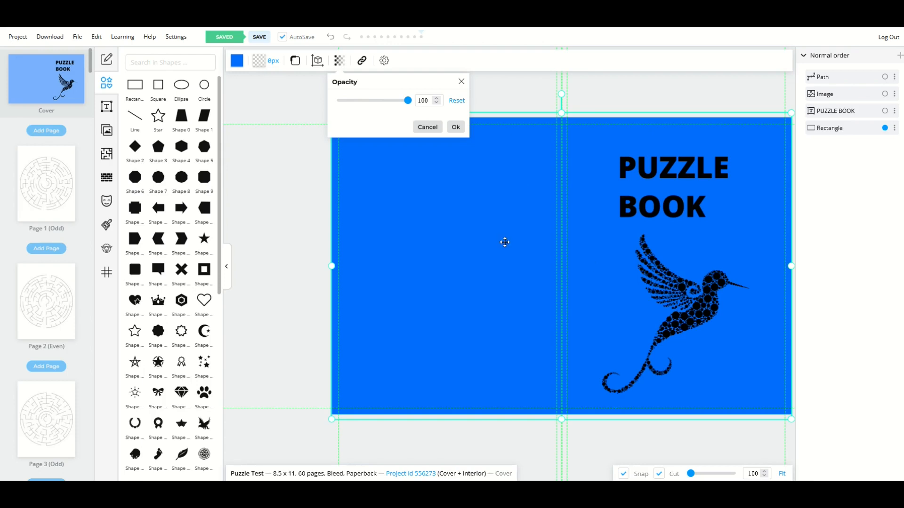
- Recolour the PUZZLE BOOK title bright yellow (d8ff00)
click(650, 175)
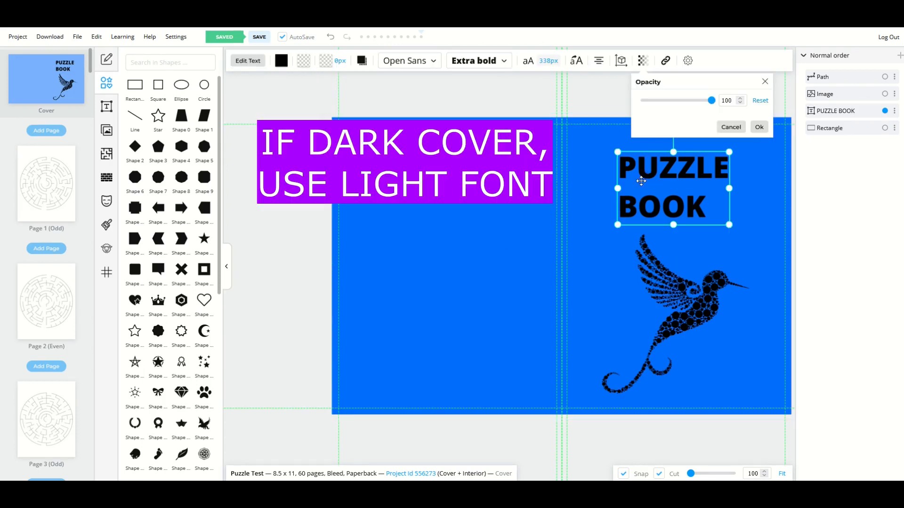
click(282, 61)
click(280, 100)
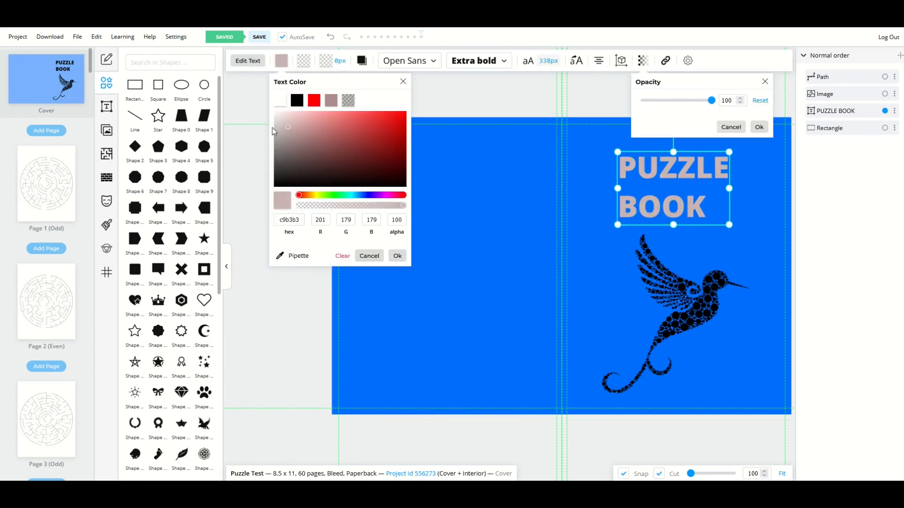
click(319, 195)
drag(316, 173, 434, 111)
click(479, 101)
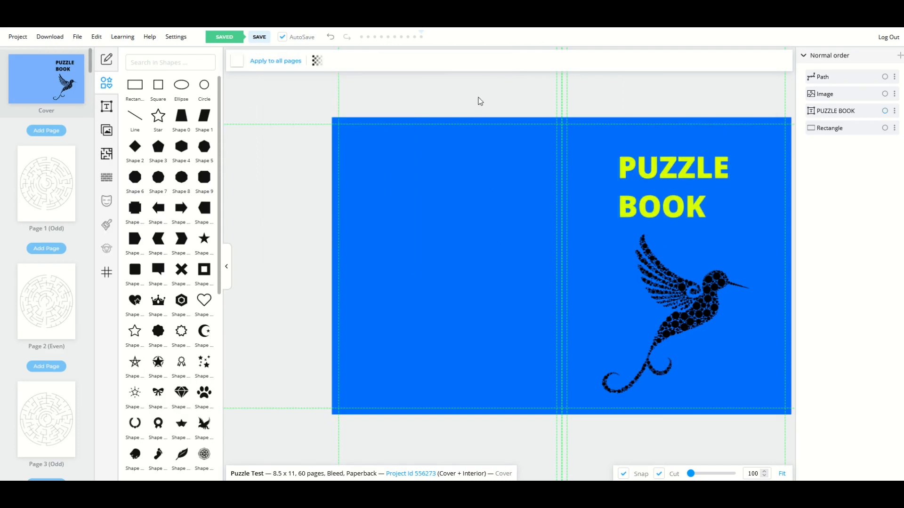
- Shift the hummingbird image slightly to the right
click(625, 215)
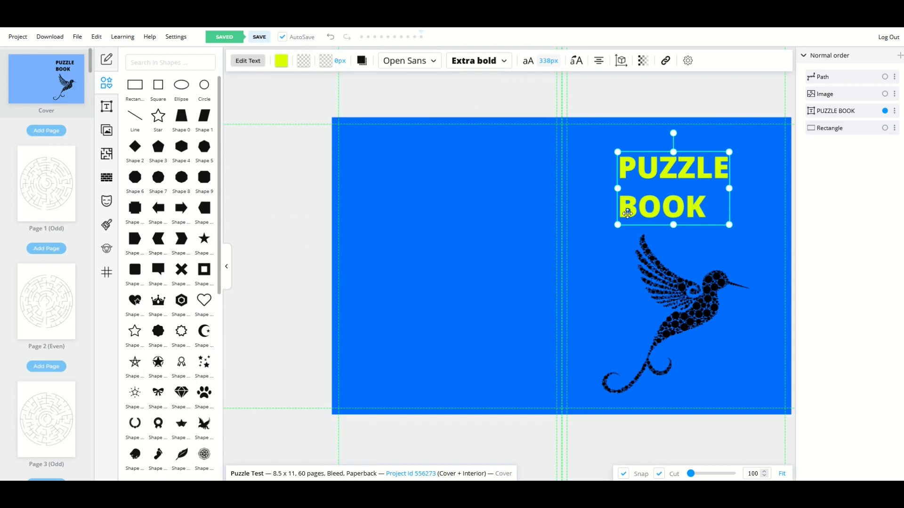
click(667, 288)
mouse_move(668, 289)
mouse_down()
mouse_move(655, 289)
mouse_move(671, 287)
mouse_up()
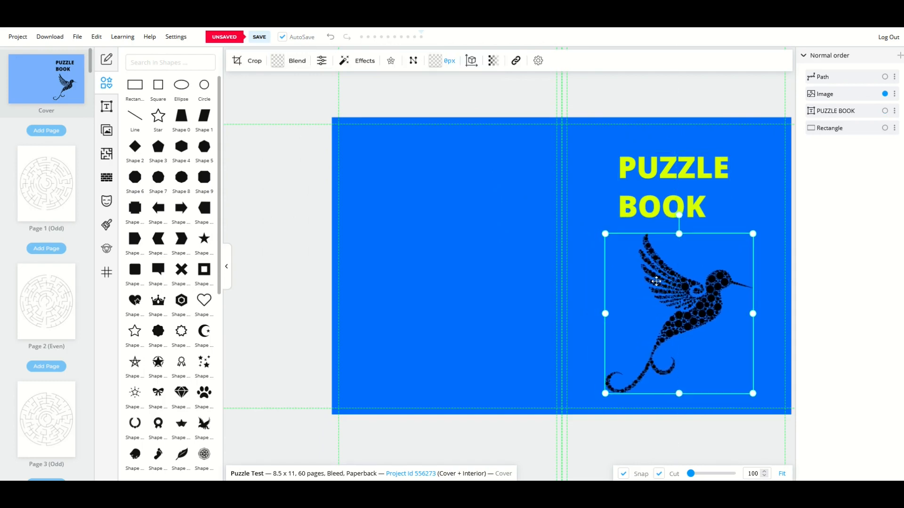
- Invert the hummingbird from black to white and nudge it slightly right
click(364, 63)
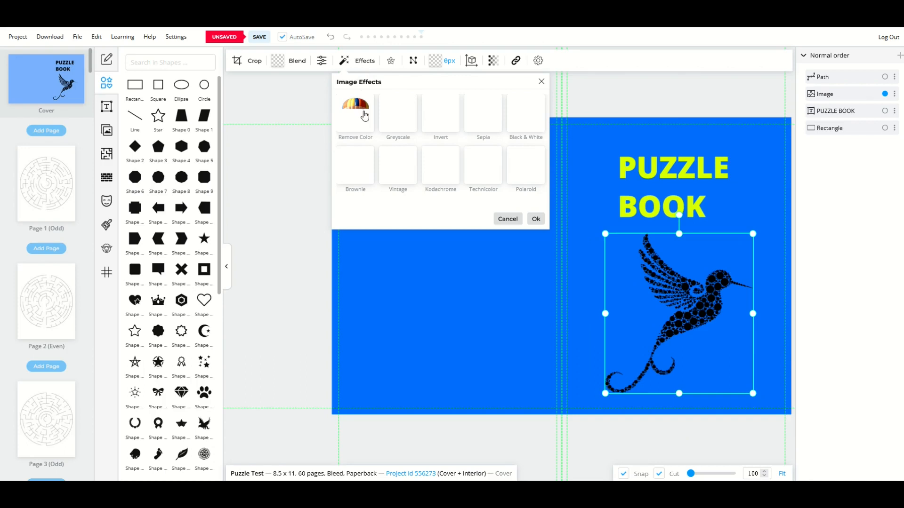
click(445, 119)
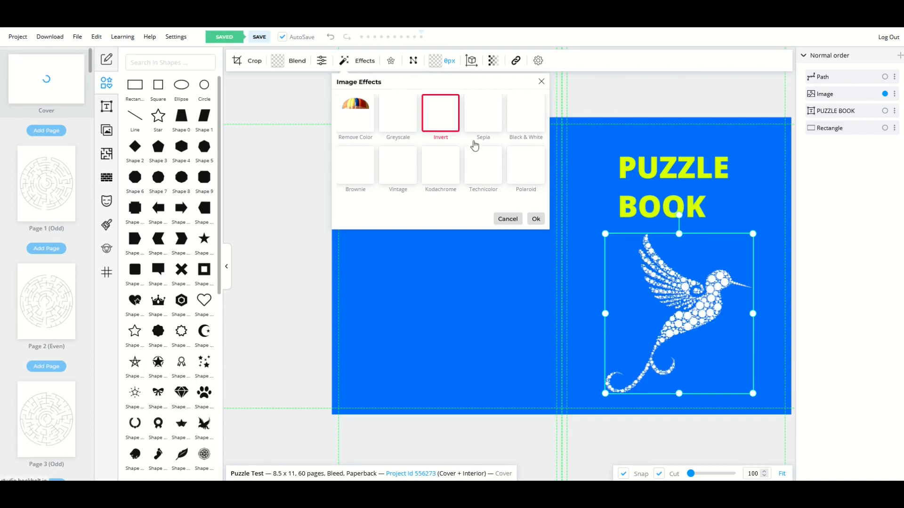
drag(652, 272, 656, 271)
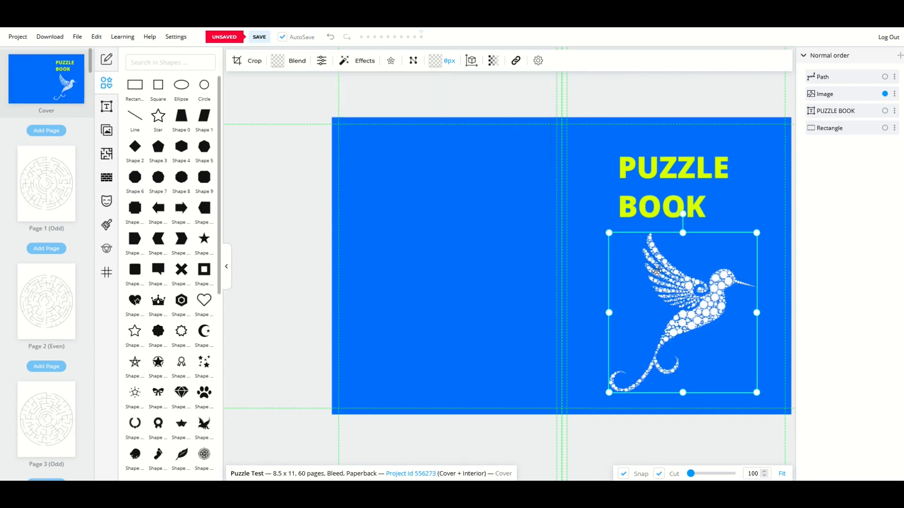
- Select all the PUZZLE BOOK title text and make it white
click(647, 216)
click(642, 207)
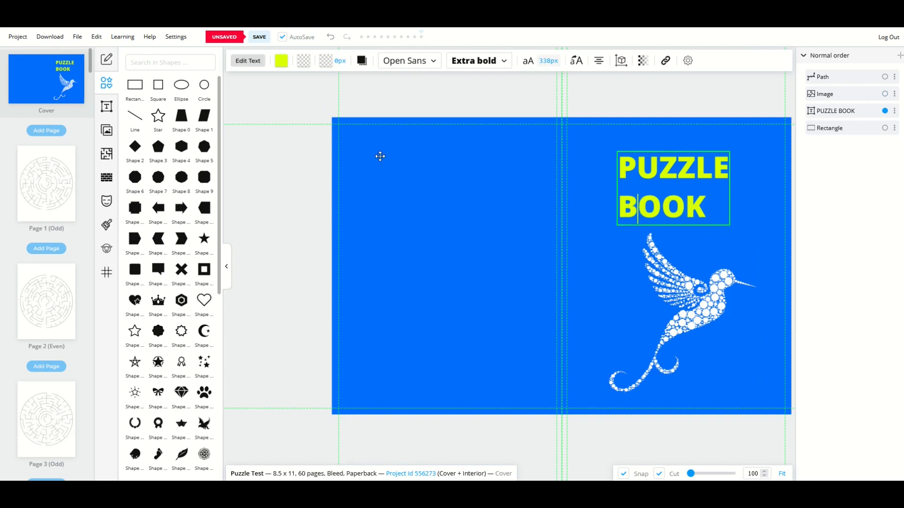
key(ctrl+a)
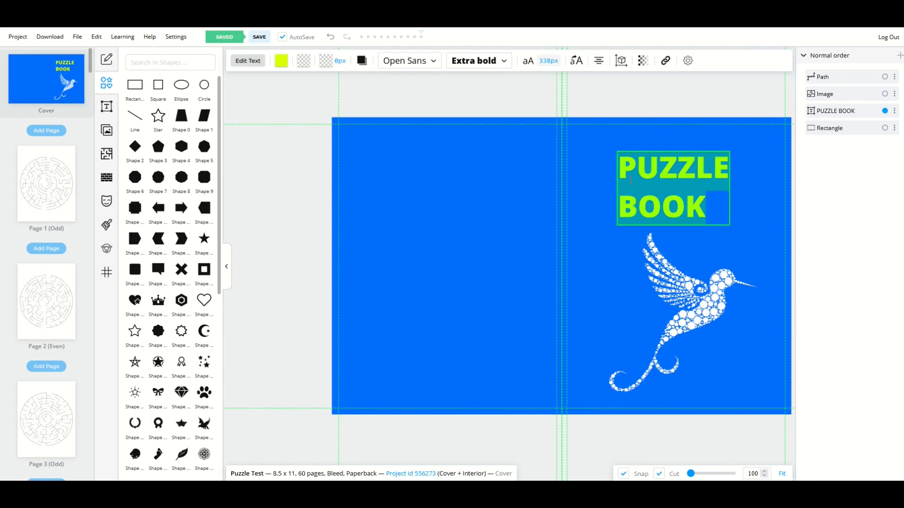
click(284, 63)
drag(307, 138, 255, 100)
- Centre-align the PUZZLE BOOK title so BOOK sits centred under PUZZLE
click(297, 275)
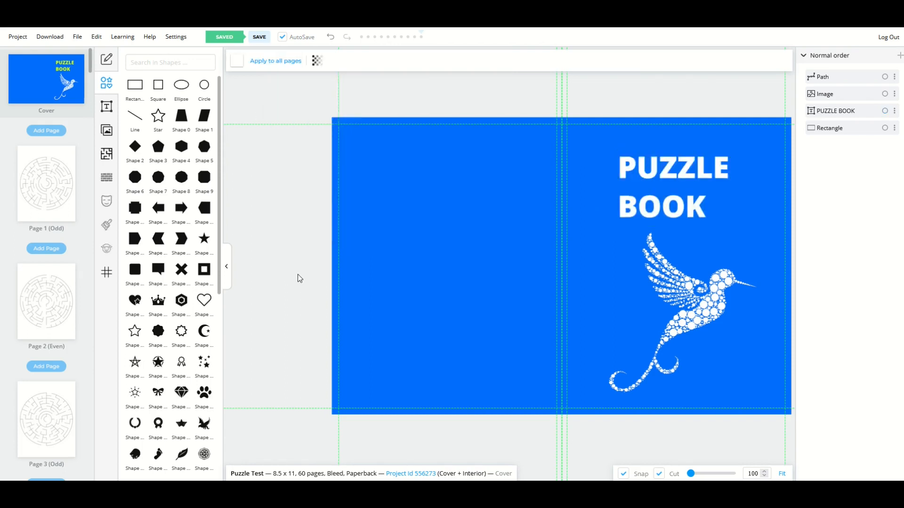
click(657, 216)
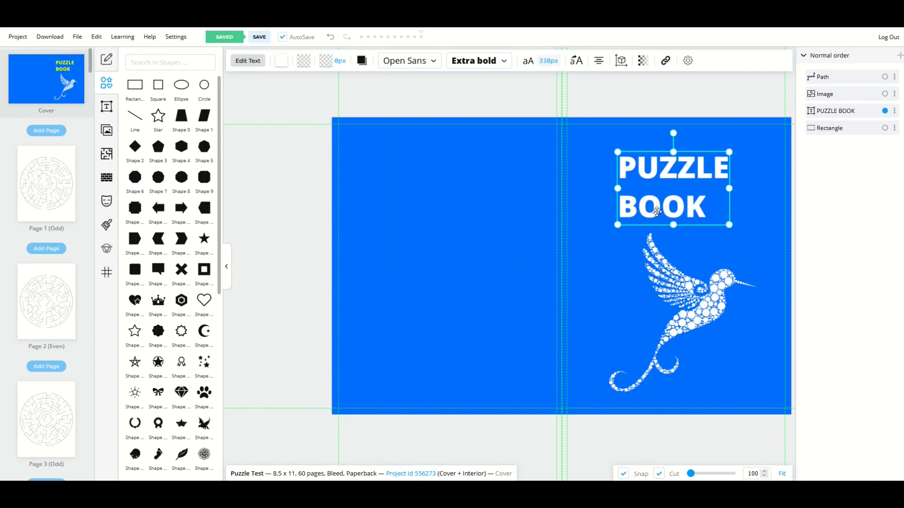
mouse_move(657, 174)
mouse_down()
mouse_move(639, 173)
mouse_move(659, 177)
mouse_up()
click(599, 61)
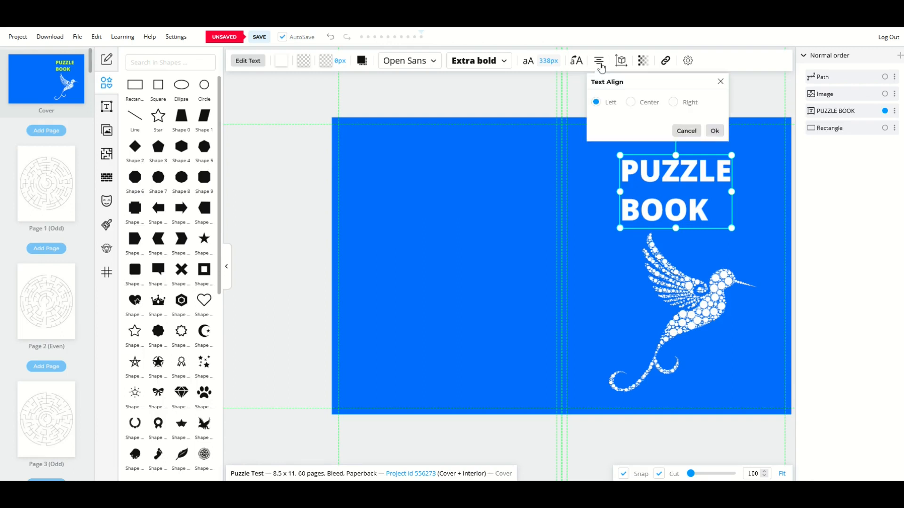
click(630, 102)
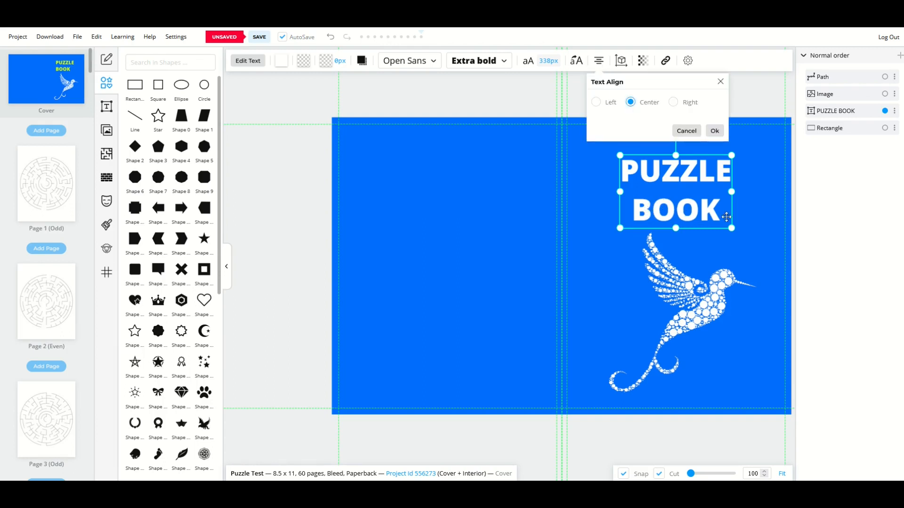
click(714, 130)
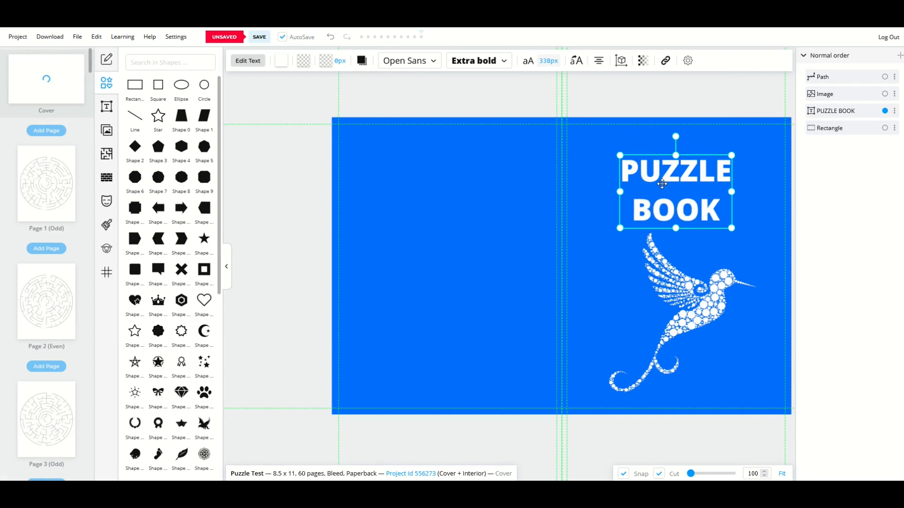
click(634, 107)
click(660, 174)
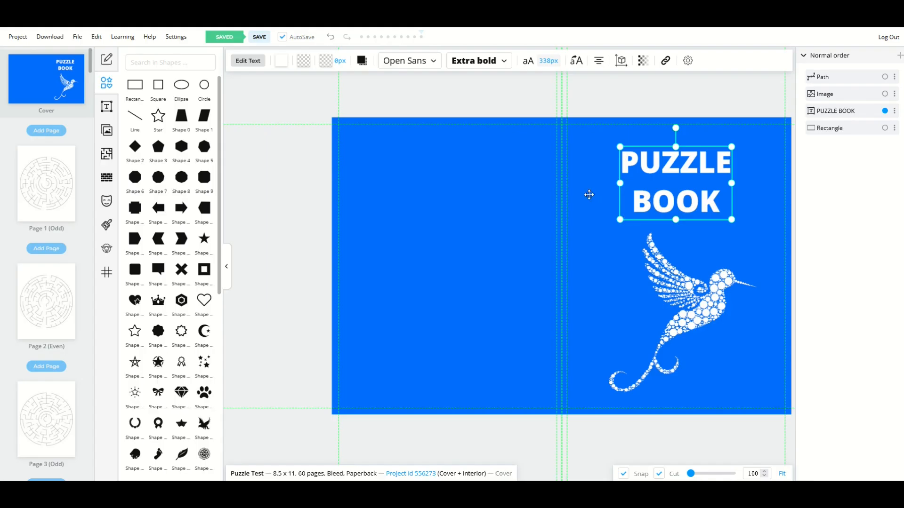
- Delete the two-line PUZZLE BOOK title box
double_click(631, 161)
key(Delete)
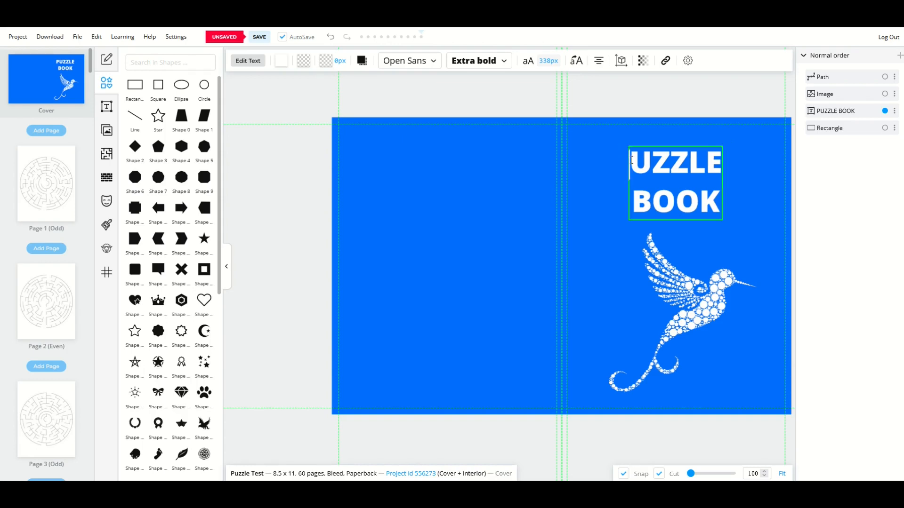
click(563, 184)
click(631, 178)
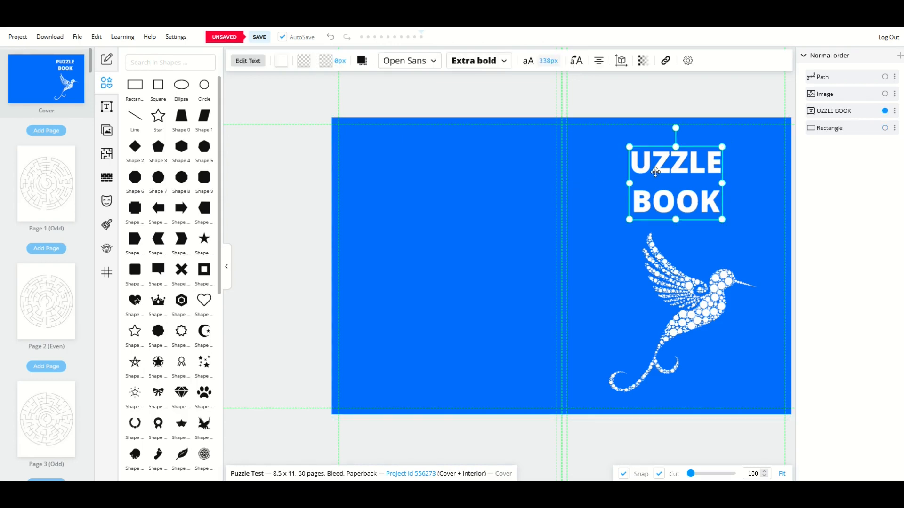
key(Delete)
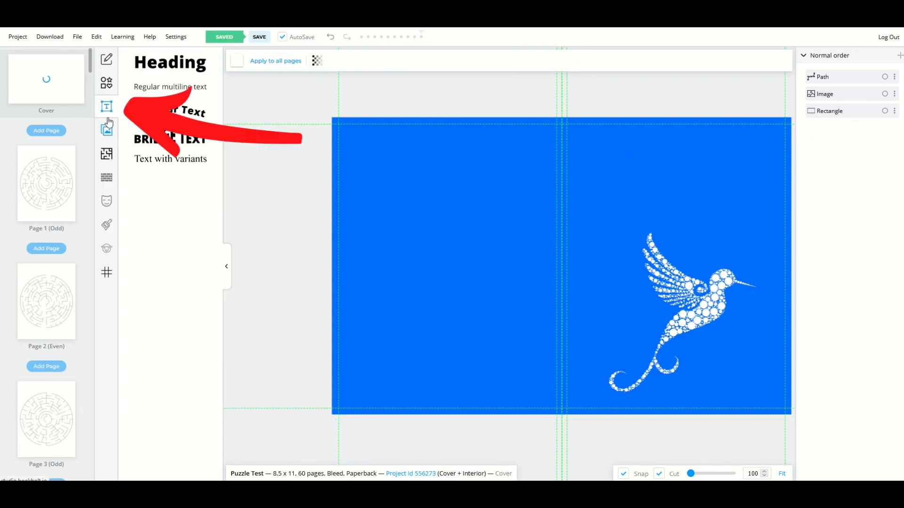
- Add a new Heading text box reading PUZZLE
click(154, 71)
double_click(516, 270)
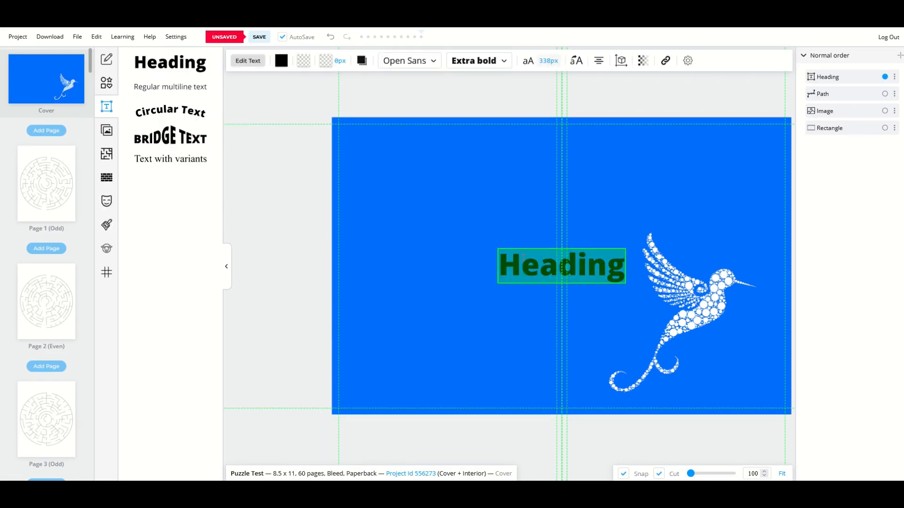
text(puz)
key(BackSpace)
key(BackSpace)
key(BackSpace)
text(PUZZLE)
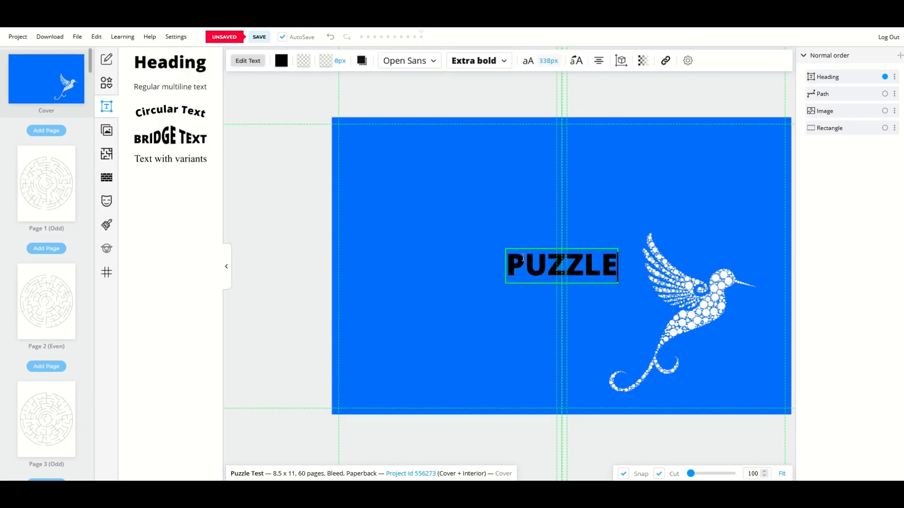
key(Return)
text(BOOK)
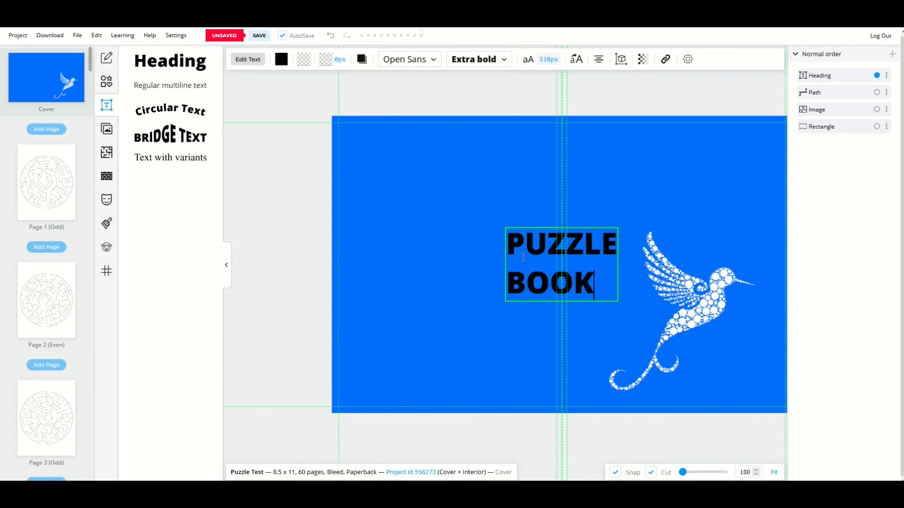
key(BackSpace)
key(BackSpace)
key(BackSpace)
key(BackSpace)
key(BackSpace)
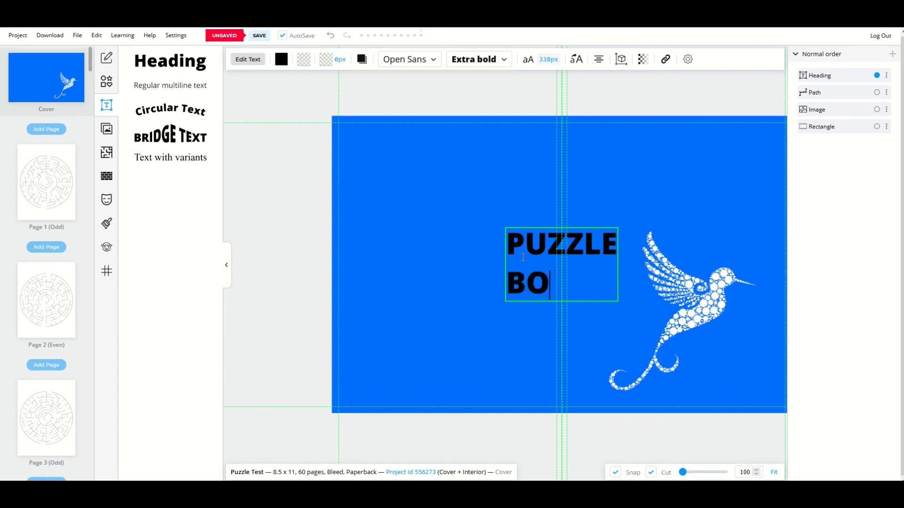
click(480, 255)
- Move PUZZLE up and left, and add a second Heading box for editing
click(521, 267)
drag(521, 267, 459, 210)
click(170, 63)
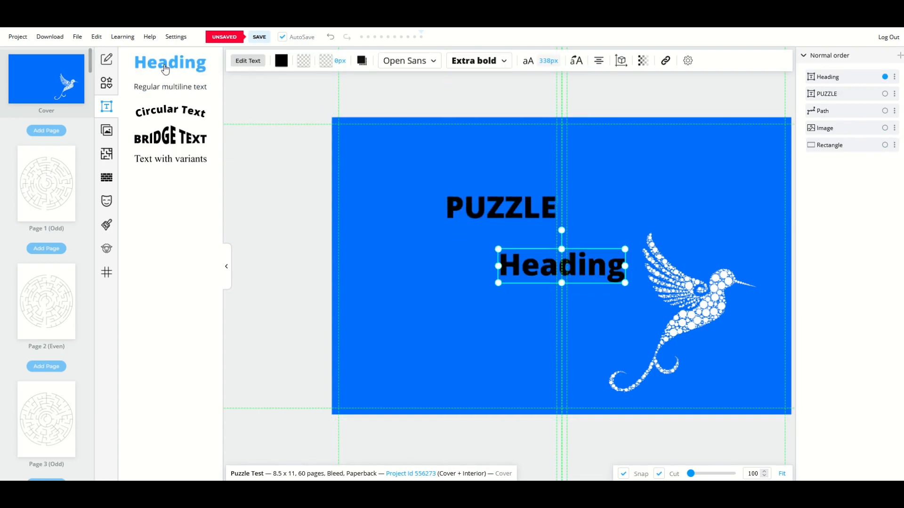
double_click(538, 276)
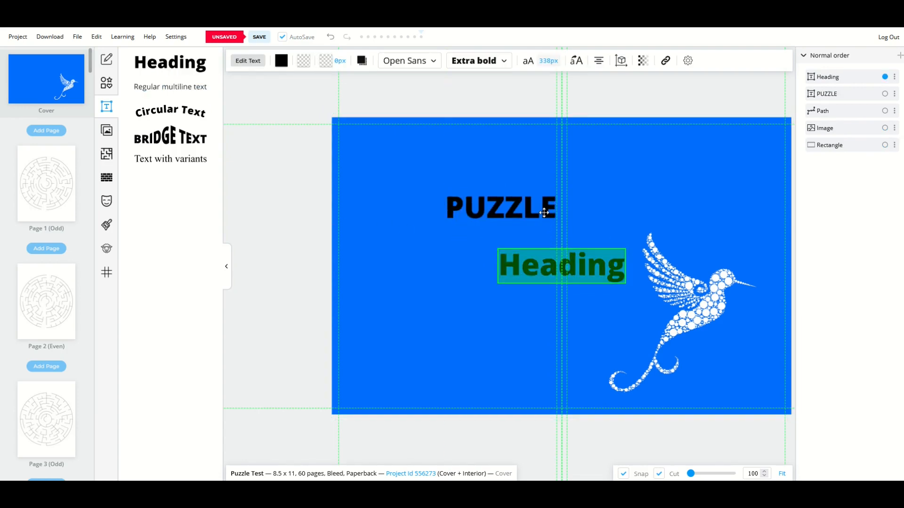
- Type BOOK in the second heading, then enlarge PUZZLE across the top of the front cover
text(BOOK)
click(258, 223)
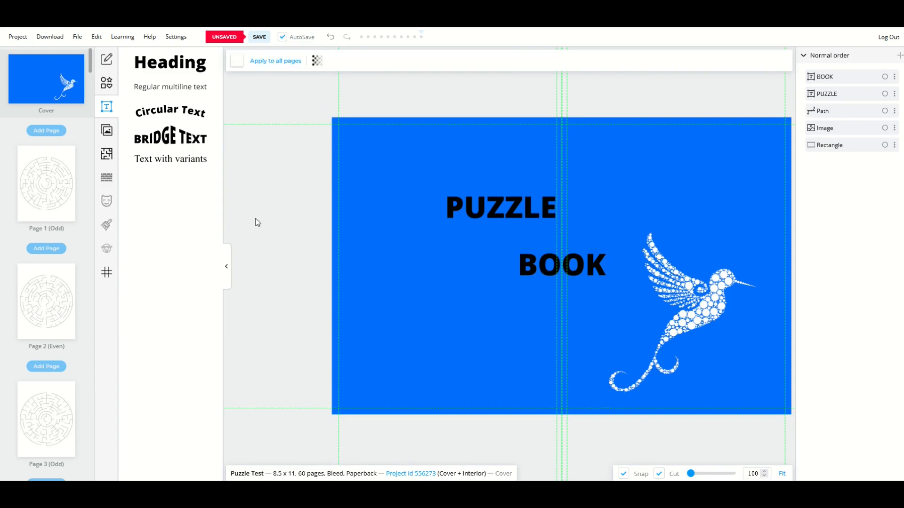
drag(479, 218, 614, 169)
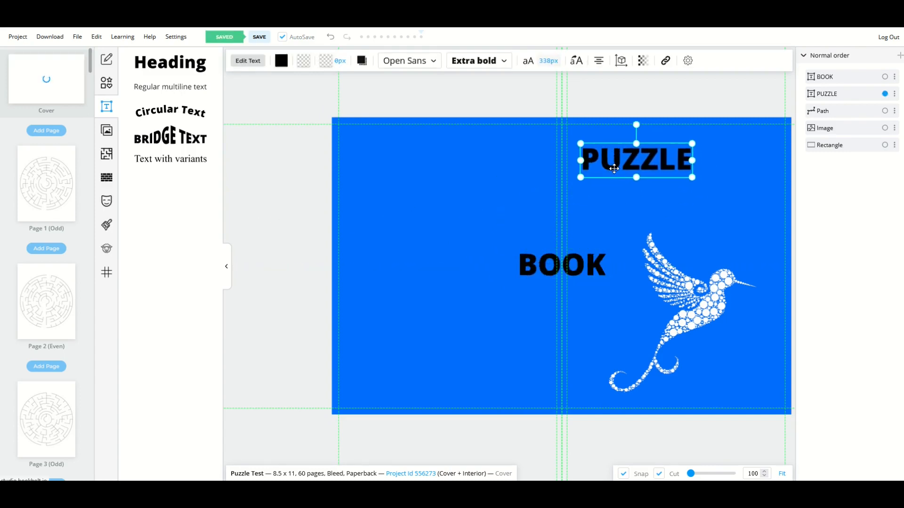
drag(693, 178, 730, 217)
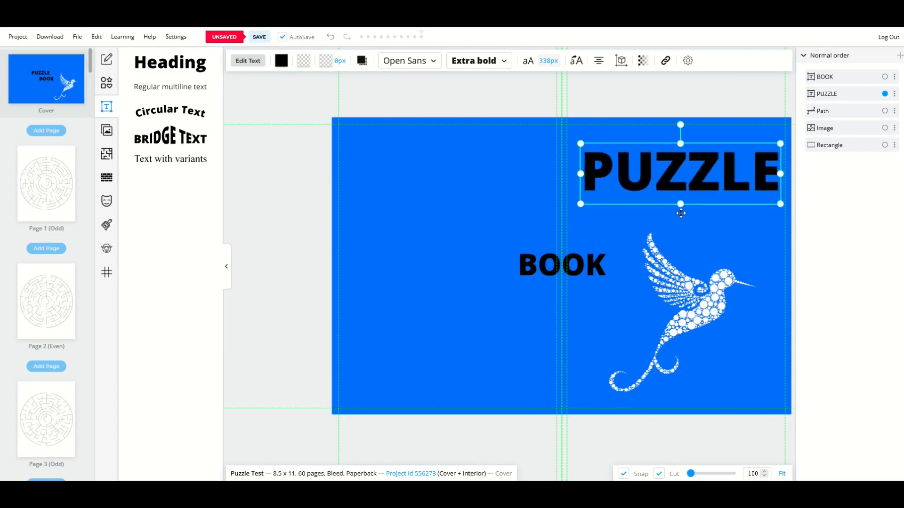
drag(581, 205, 574, 206)
drag(621, 186, 620, 193)
- Place BOOK directly beneath PUZZLE, keeping its text colour black
drag(545, 266, 694, 221)
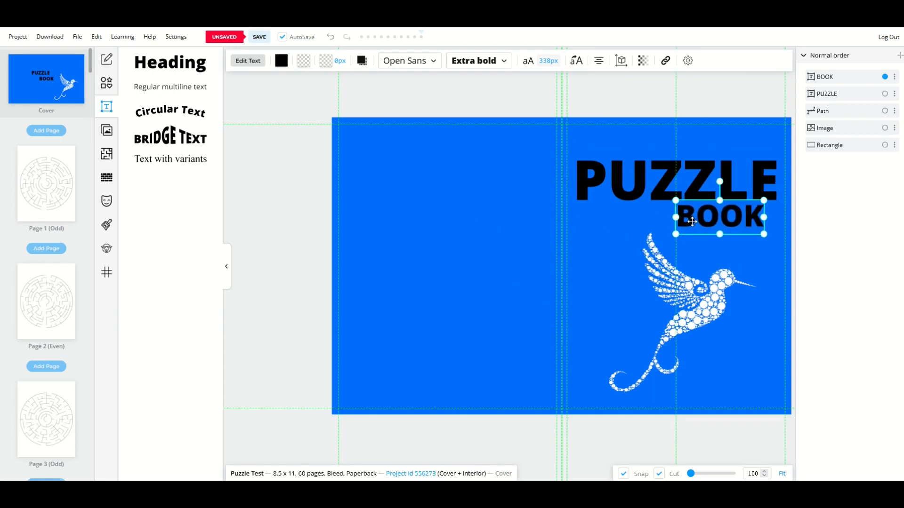
click(287, 68)
drag(301, 122, 254, 108)
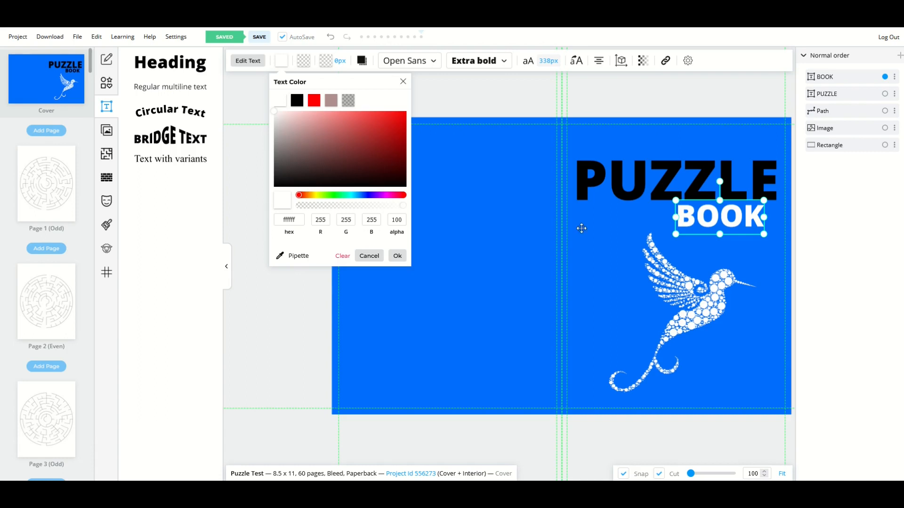
drag(333, 172, 228, 214)
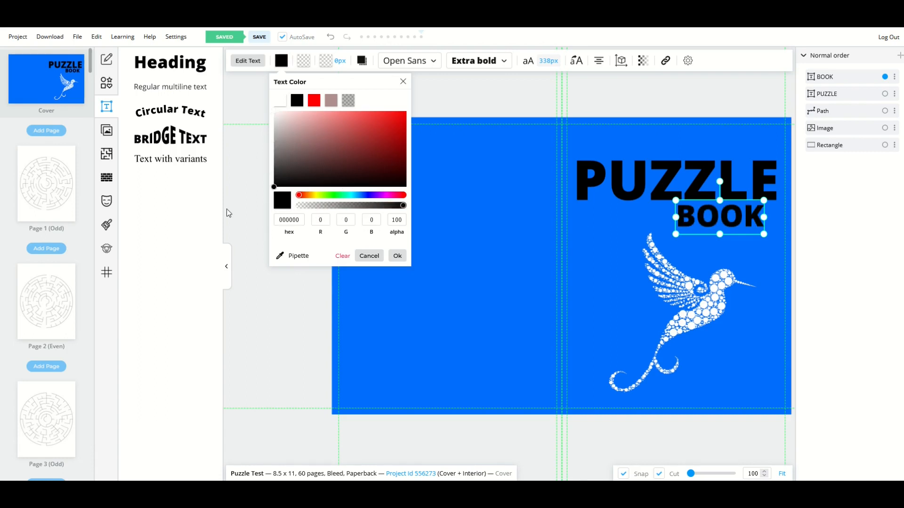
click(276, 307)
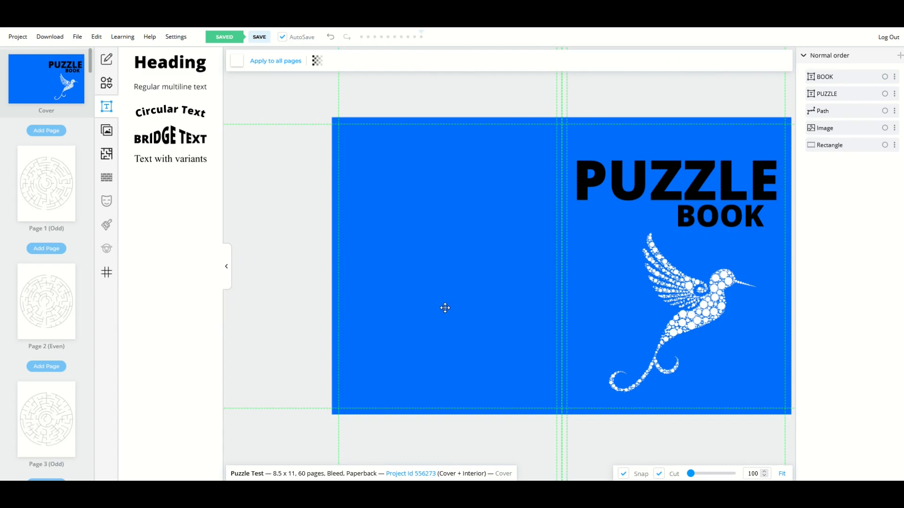
click(614, 202)
- Duplicate the PUZZLE text and move the copy off to the left
right_click(619, 196)
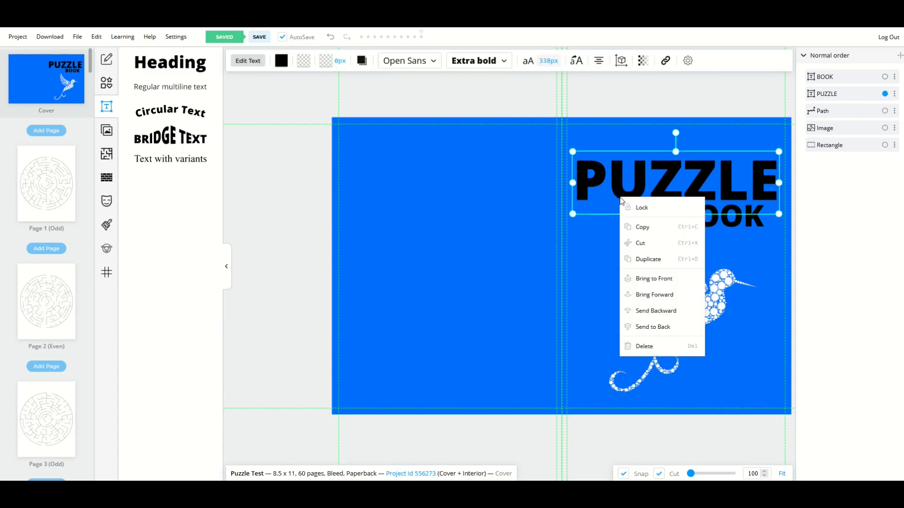
click(629, 225)
right_click(612, 234)
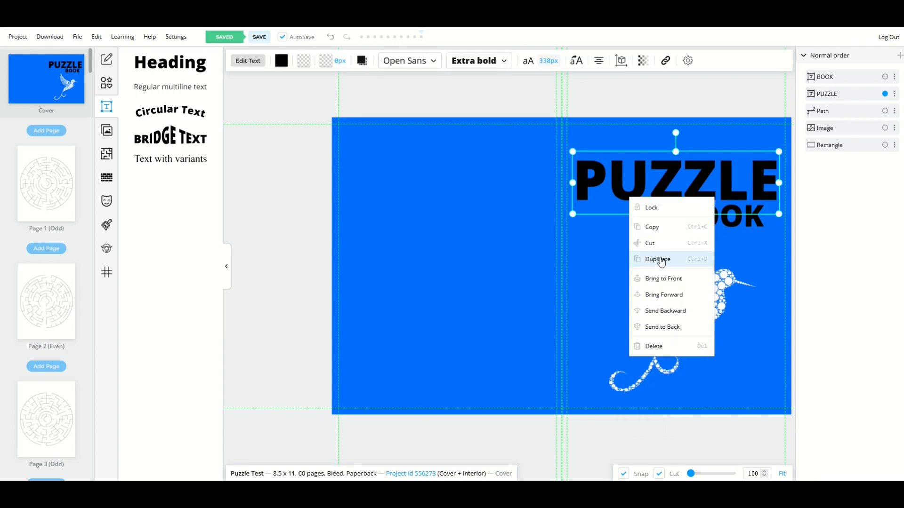
click(657, 259)
drag(631, 191, 452, 242)
- Make the PUZZLE copy white and lay it over the black original as a shadowed title
double_click(452, 242)
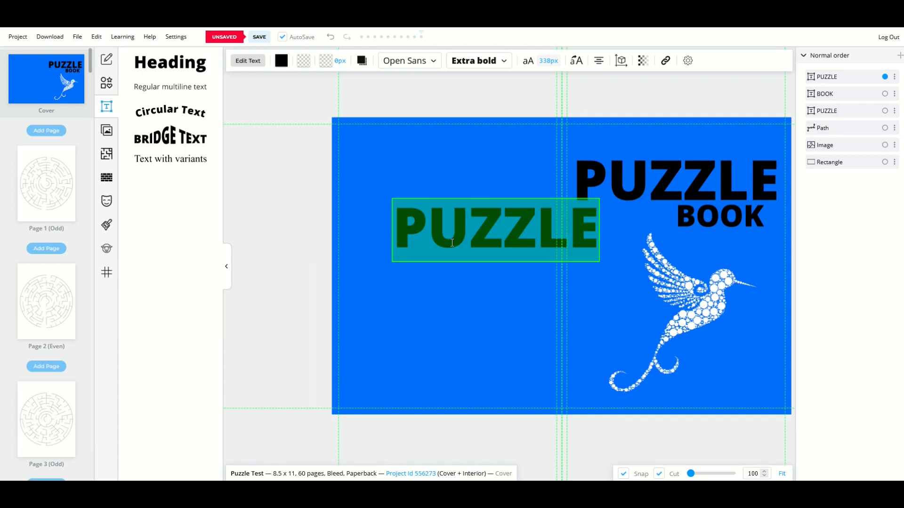
click(281, 60)
drag(312, 141, 223, 90)
click(244, 214)
drag(433, 236, 610, 175)
click(428, 214)
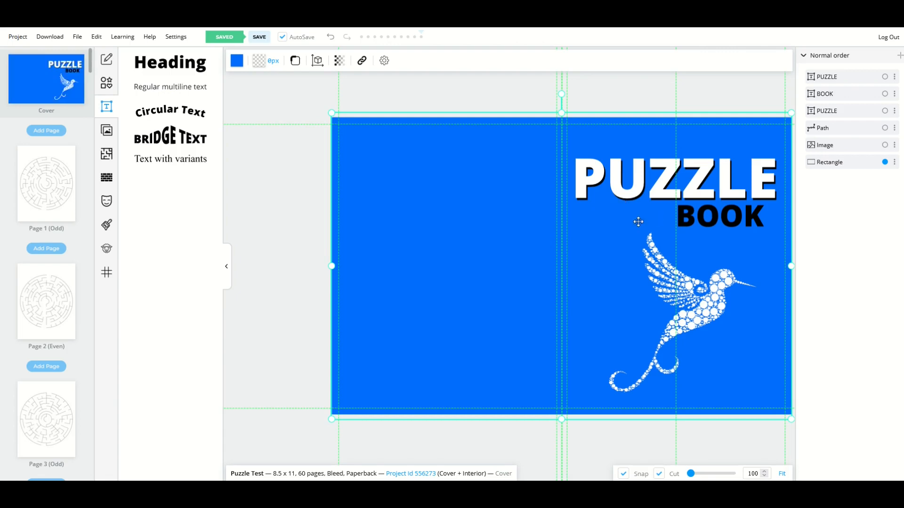
- Duplicate the hummingbird and move the copy onto the cover's left half
drag(676, 286, 680, 282)
right_click(681, 282)
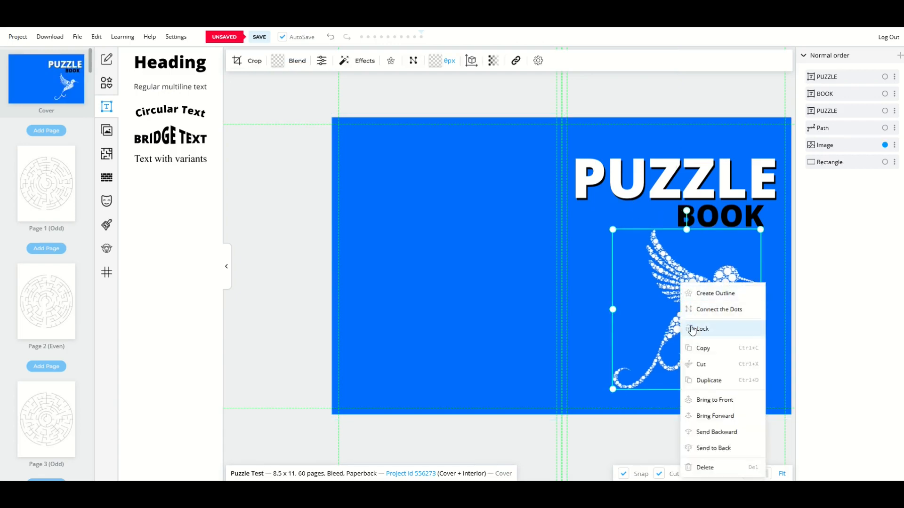
click(701, 382)
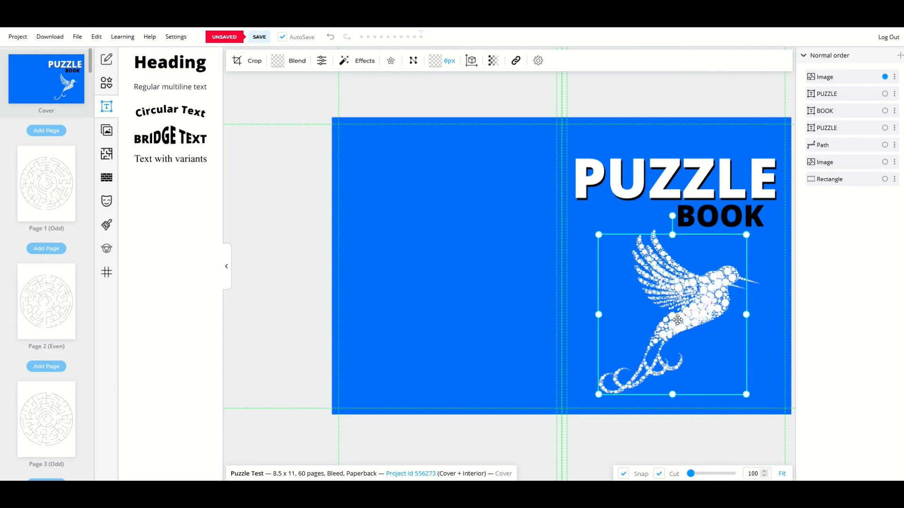
drag(703, 353, 374, 339)
drag(377, 301, 460, 305)
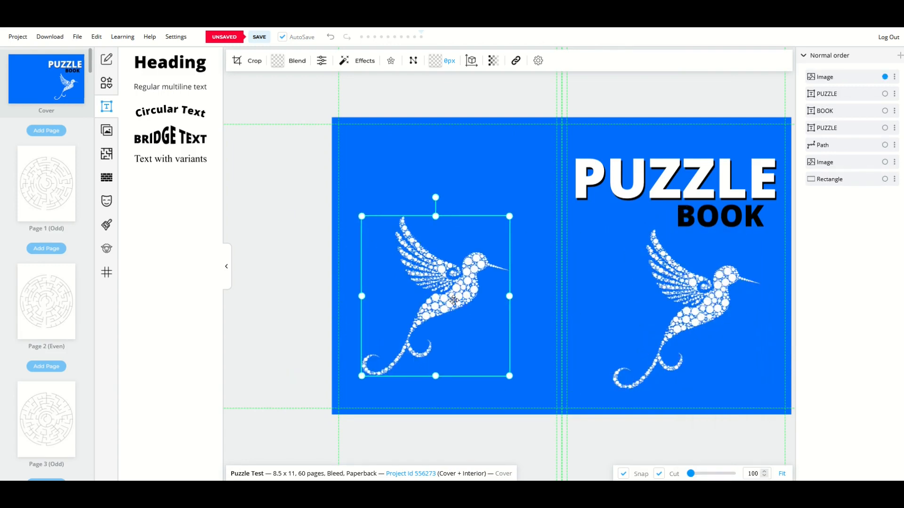
- Invert the copy to black and lay it over the white hummingbird
click(366, 62)
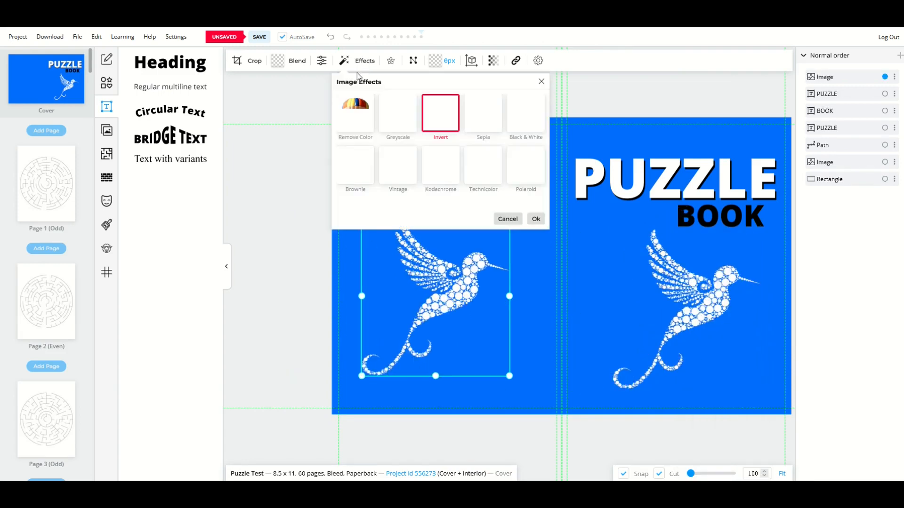
click(429, 117)
click(535, 220)
drag(472, 286, 722, 297)
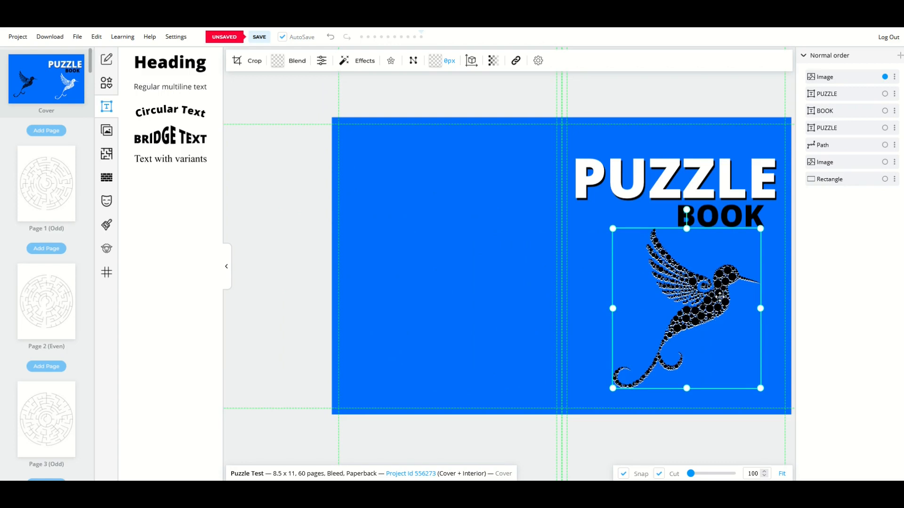
scroll(720, 295, up, 10)
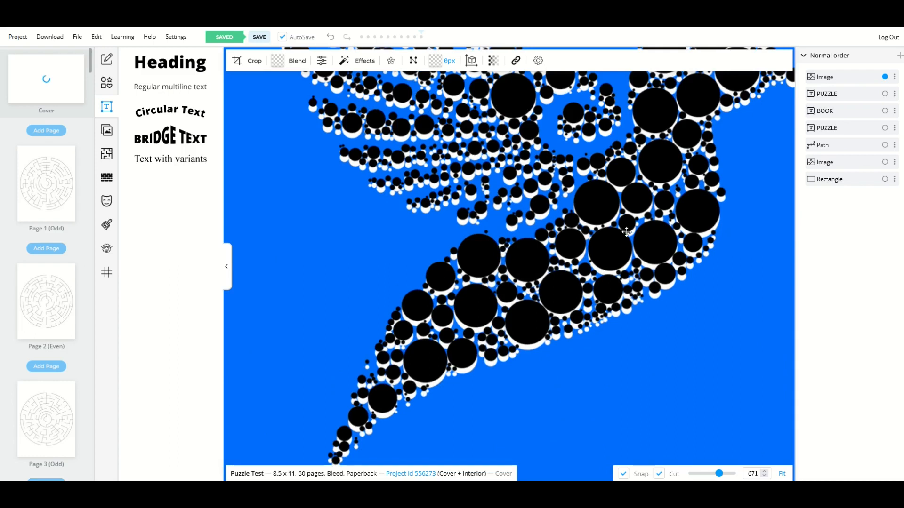
- Nudge the black hummingbird a pixel left so a thin white edge shows beneath it
drag(599, 213, 599, 214)
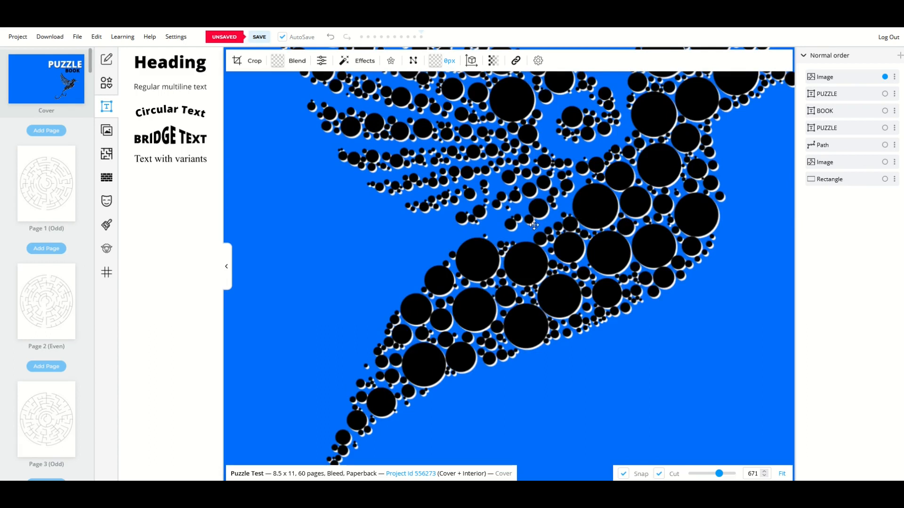
scroll(530, 224, down, 5)
scroll(530, 225, down, 5)
scroll(531, 224, down, 1)
scroll(526, 240, up, 3)
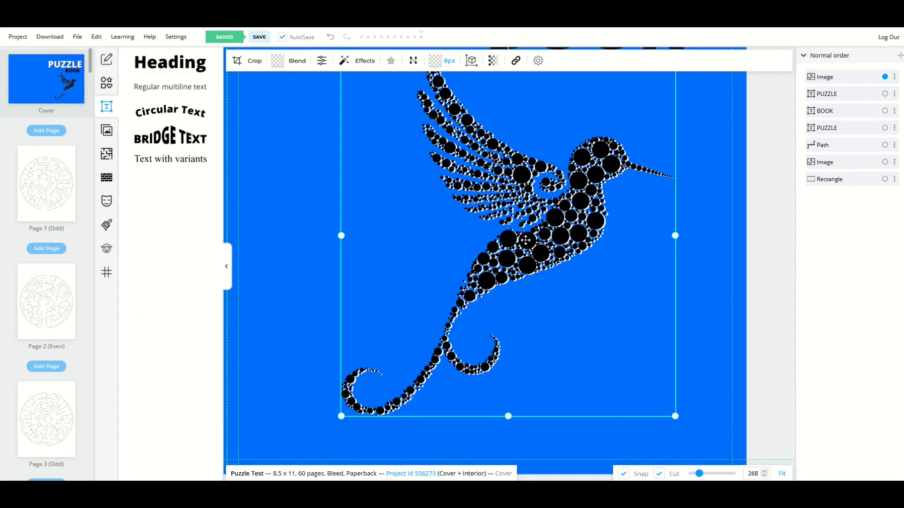
scroll(526, 240, down, 3)
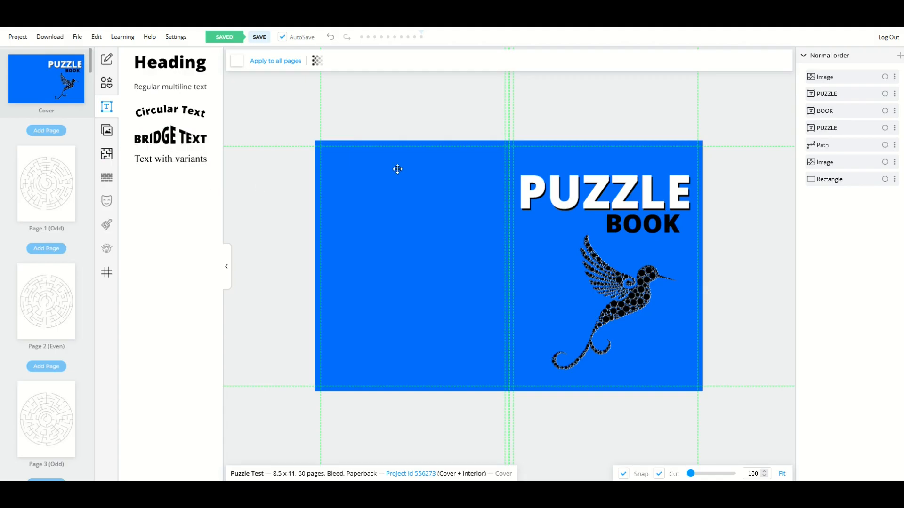
- Insert the Circular (triangular lattice) Maze template onto the cover and drag it left
click(110, 160)
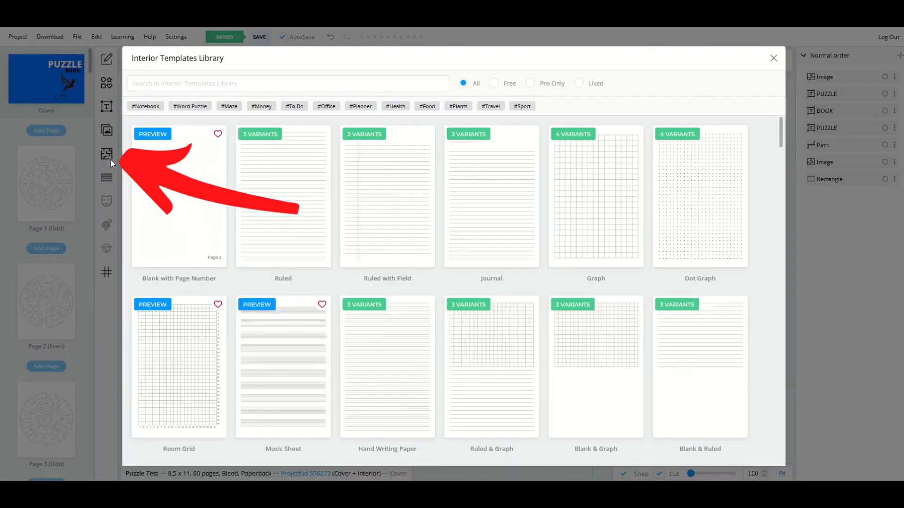
scroll(181, 160, down, 7)
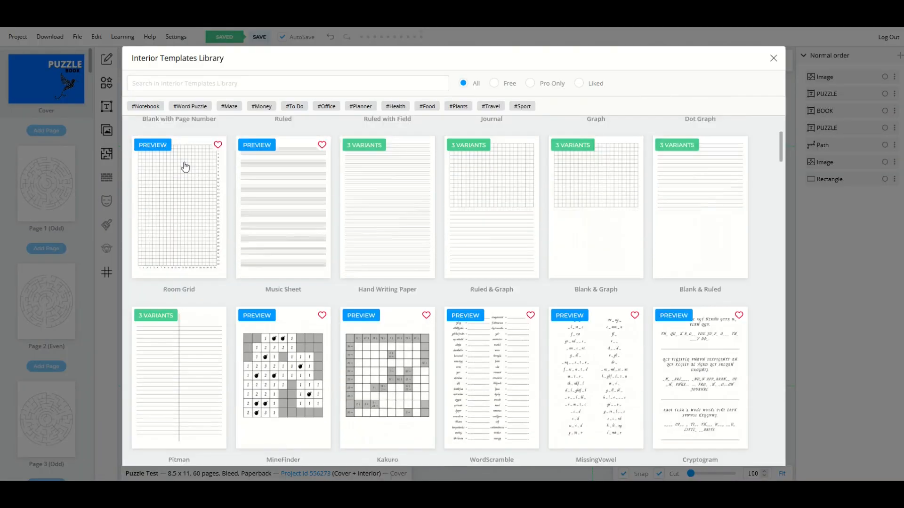
scroll(185, 168, down, 5)
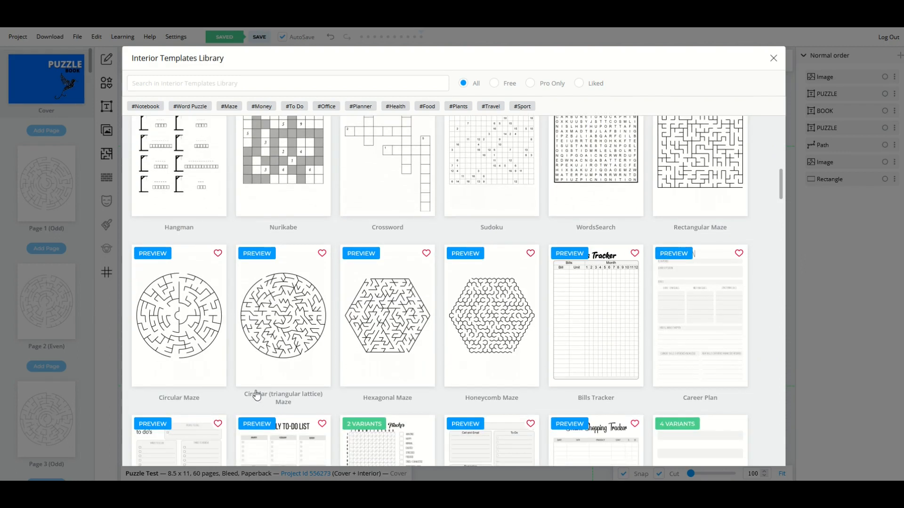
click(279, 359)
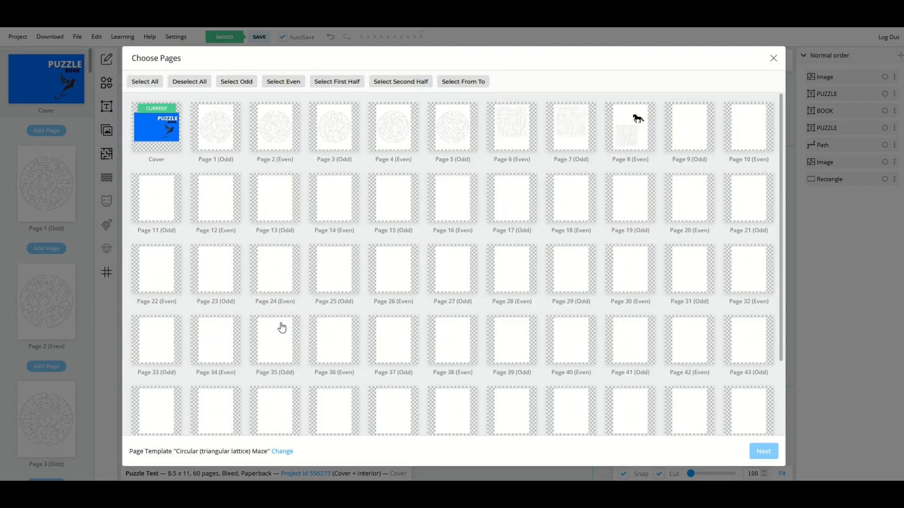
click(151, 144)
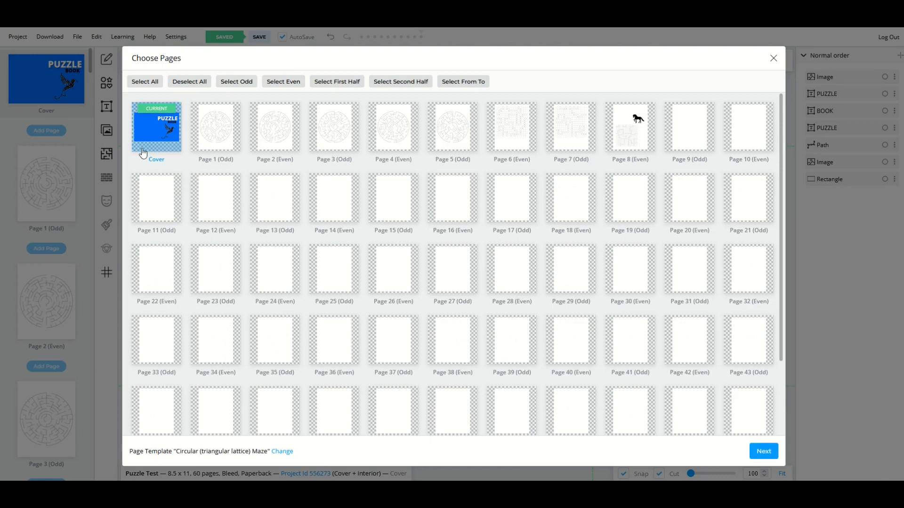
click(758, 453)
click(757, 451)
drag(414, 264, 339, 262)
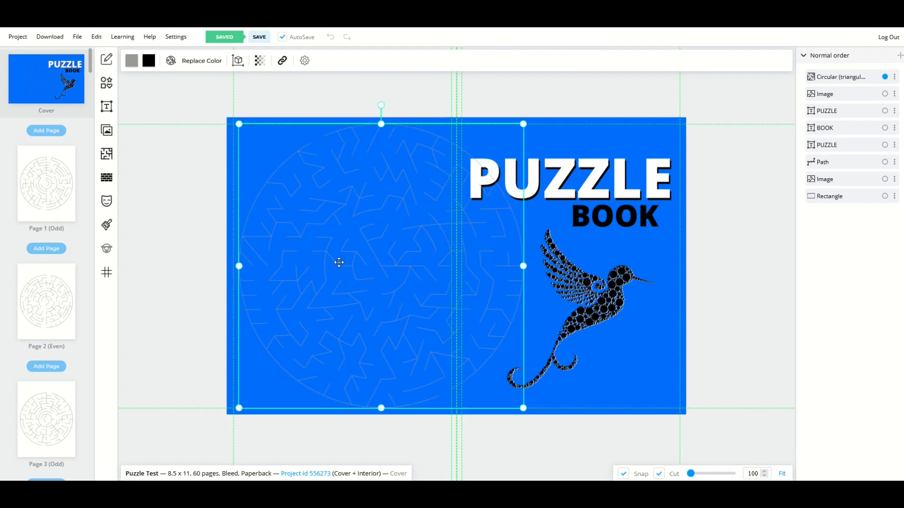
- Change the maze line colour to white in Replace Color
click(131, 60)
drag(164, 120, 126, 113)
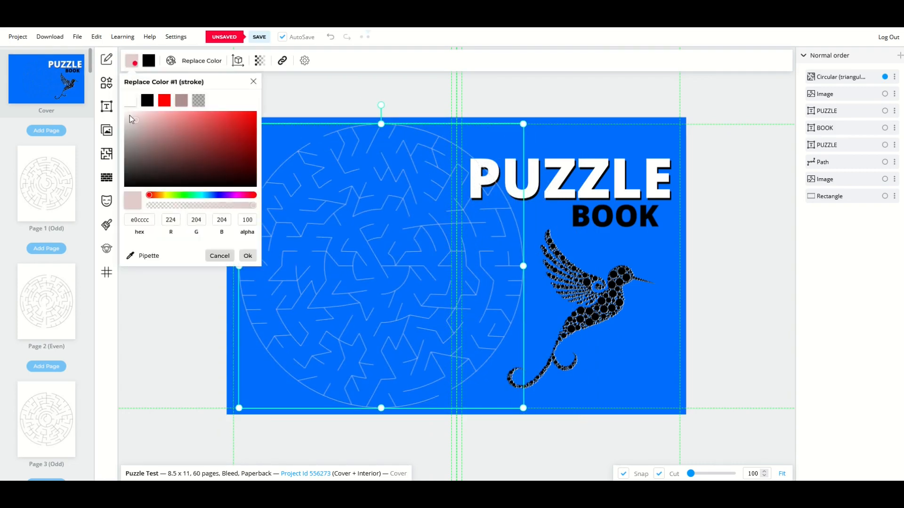
click(248, 255)
- Resize the maze and move it to the front cover's lower right
drag(239, 123, 333, 204)
drag(388, 289, 305, 244)
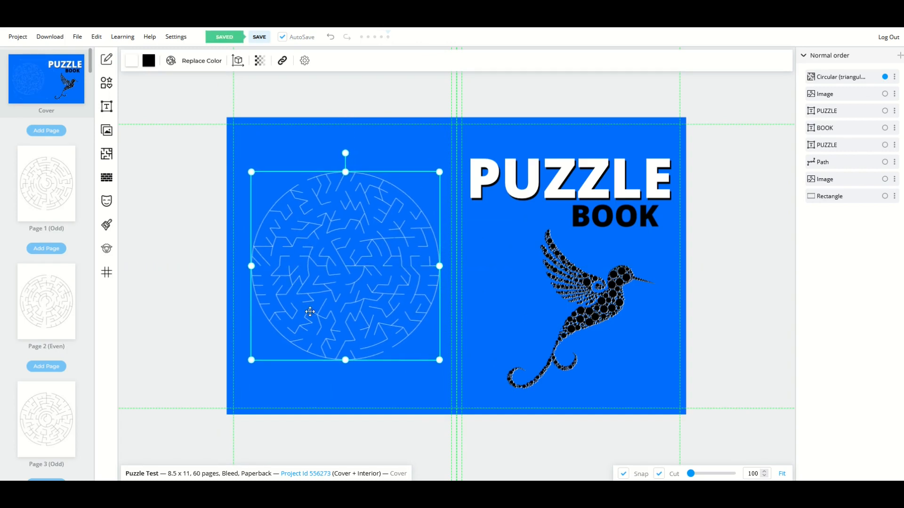
scroll(249, 183, down, 5)
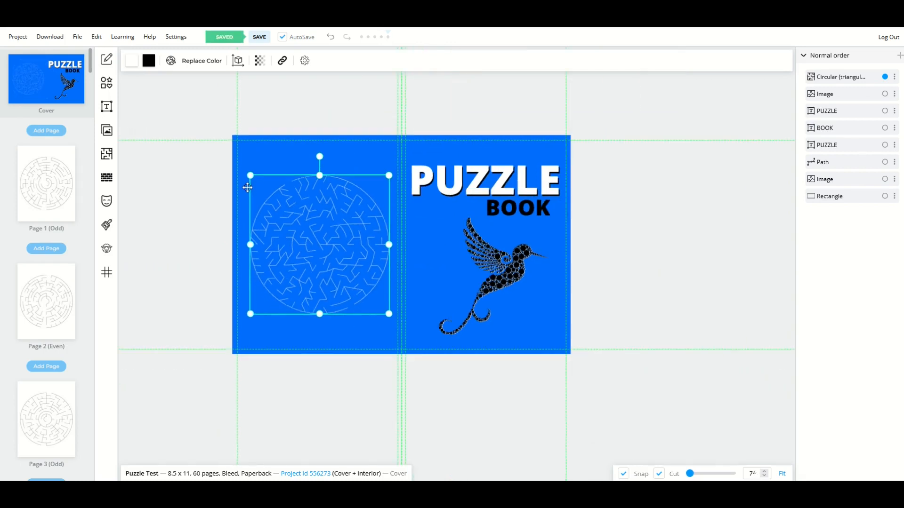
drag(250, 179, 150, 125)
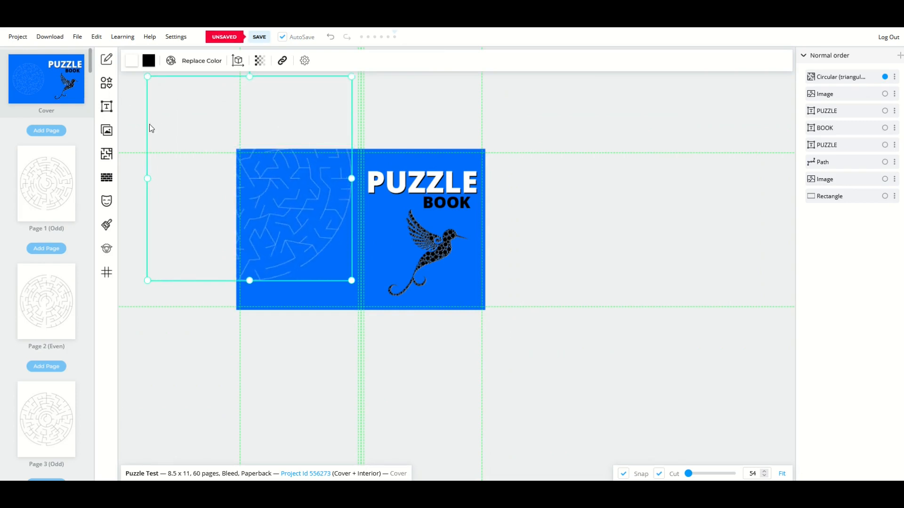
drag(292, 196, 292, 215)
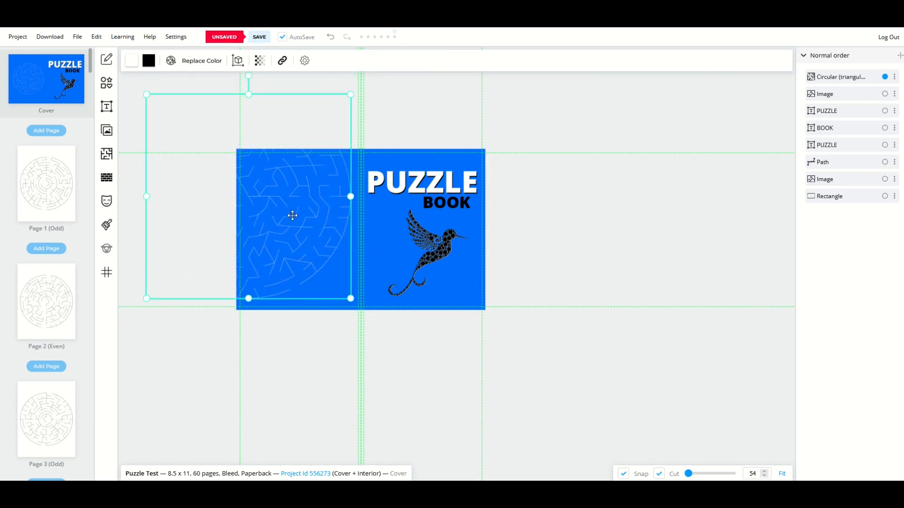
click(290, 331)
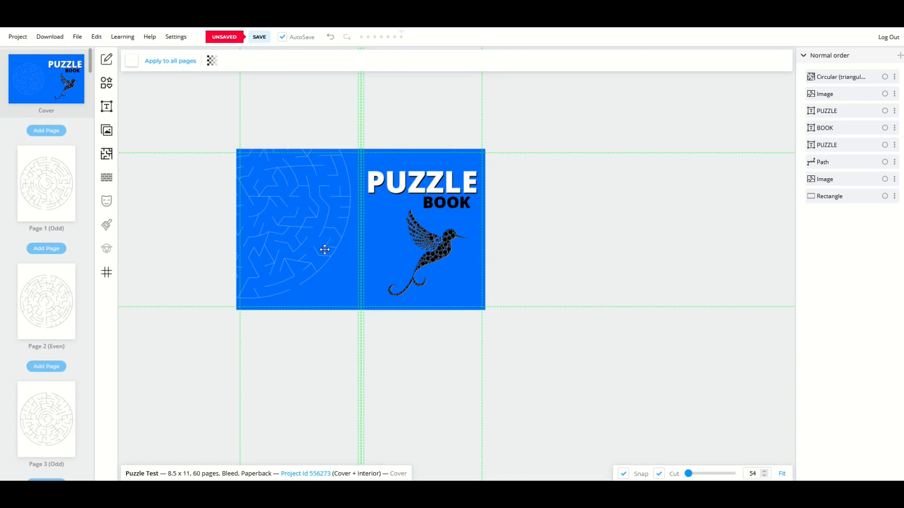
drag(288, 221, 504, 340)
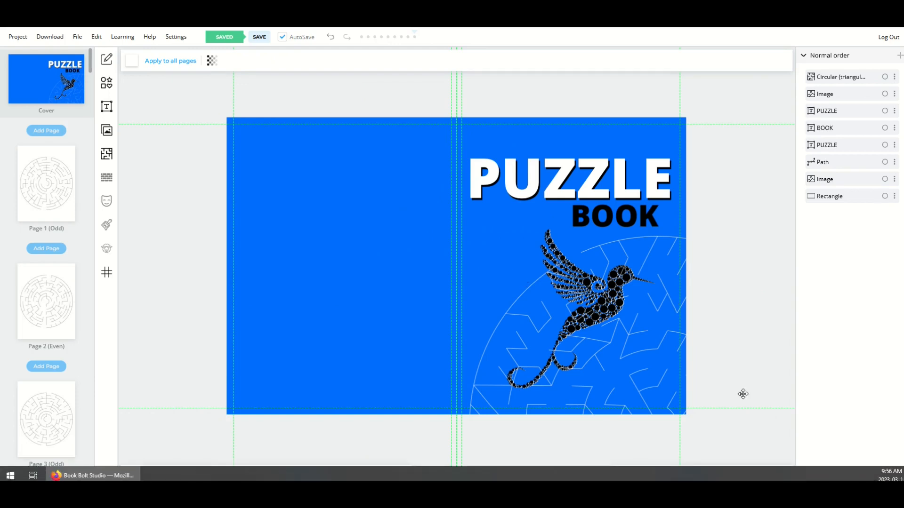
- Shrink the maze twice, then shift it onto the back cover
click(668, 366)
drag(469, 236, 561, 327)
drag(637, 389, 541, 293)
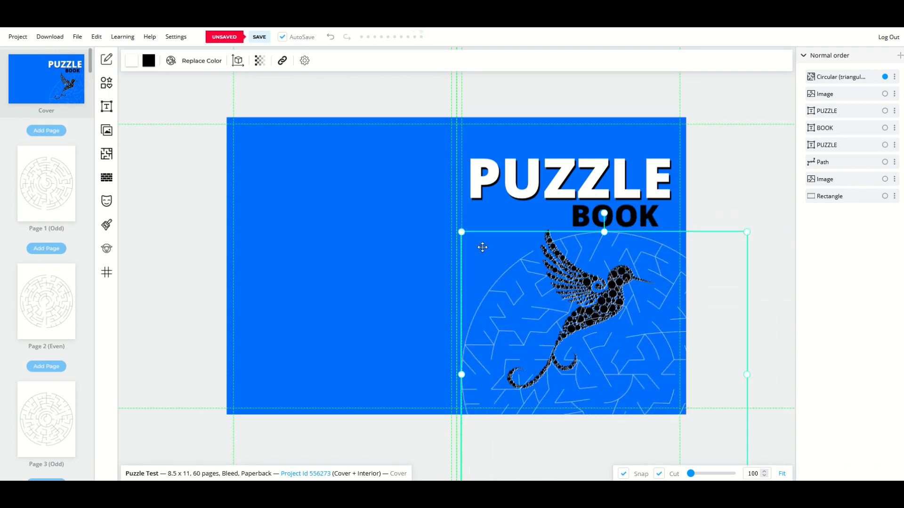
drag(462, 232, 540, 312)
drag(631, 370, 512, 284)
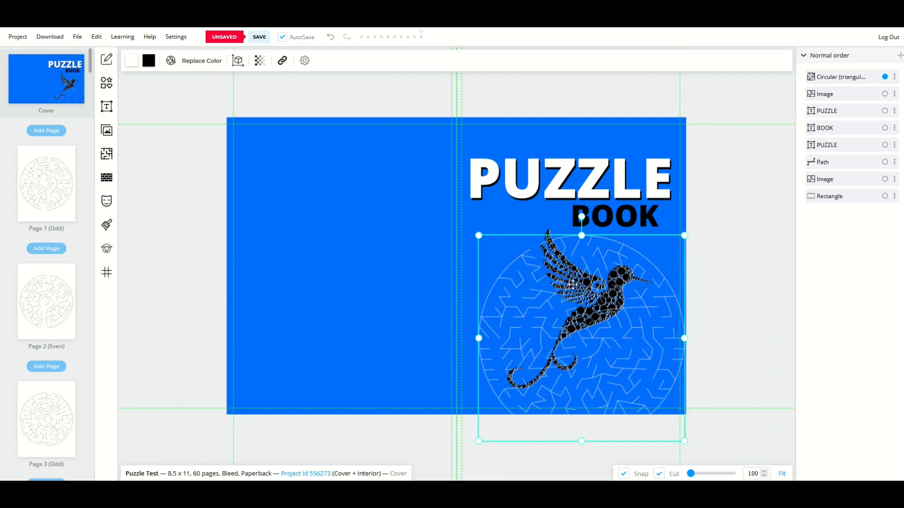
drag(572, 284, 407, 291)
- Move the black bird to the back, resize the white bird, and return the maze front
drag(578, 295, 338, 205)
click(538, 242)
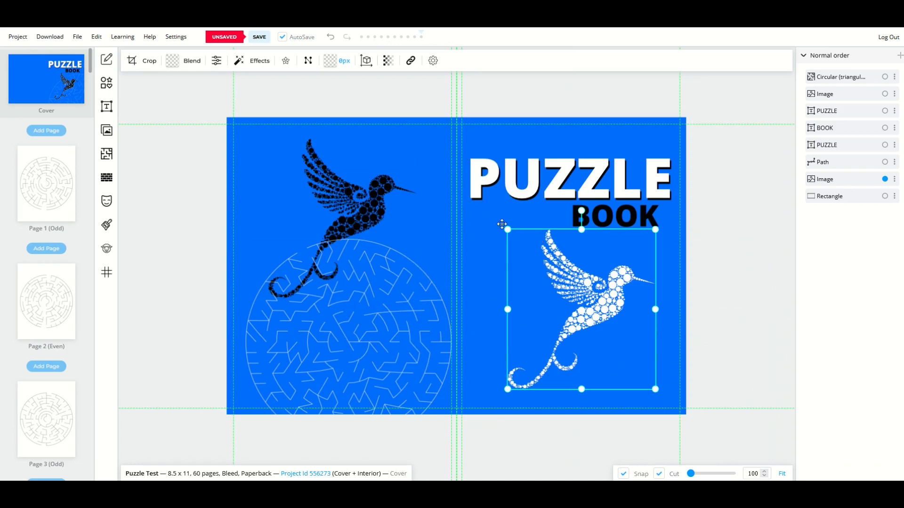
mouse_move(507, 230)
mouse_down()
mouse_move(581, 307)
mouse_move(605, 319)
mouse_move(493, 233)
mouse_move(505, 233)
mouse_up()
drag(408, 305, 636, 303)
click(519, 248)
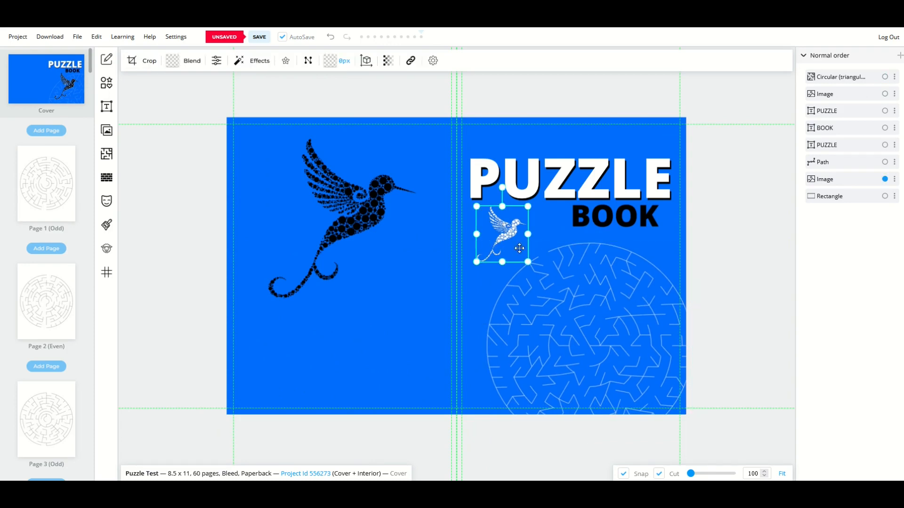
mouse_move(528, 260)
mouse_down()
mouse_move(549, 285)
mouse_move(512, 251)
mouse_move(521, 252)
mouse_up()
- Delete the large black hummingbird and nudge the maze circle into place
click(504, 234)
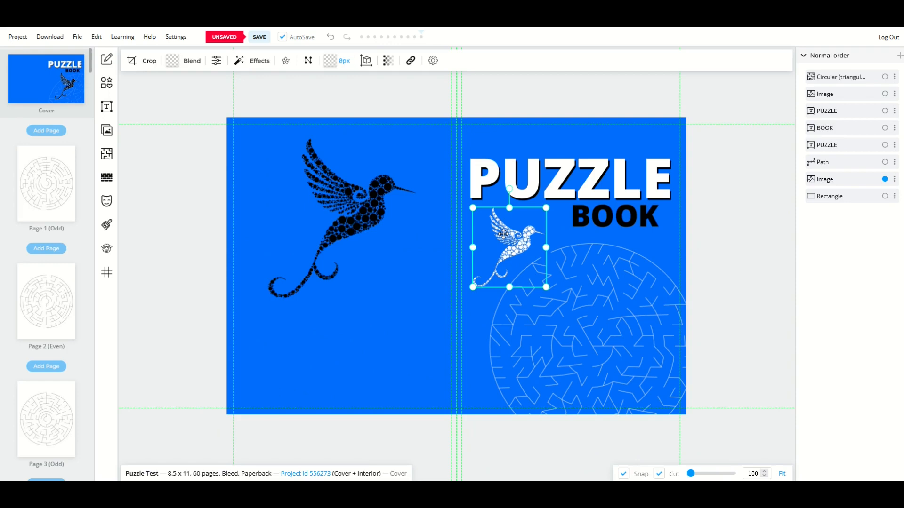
click(428, 292)
drag(374, 224, 349, 322)
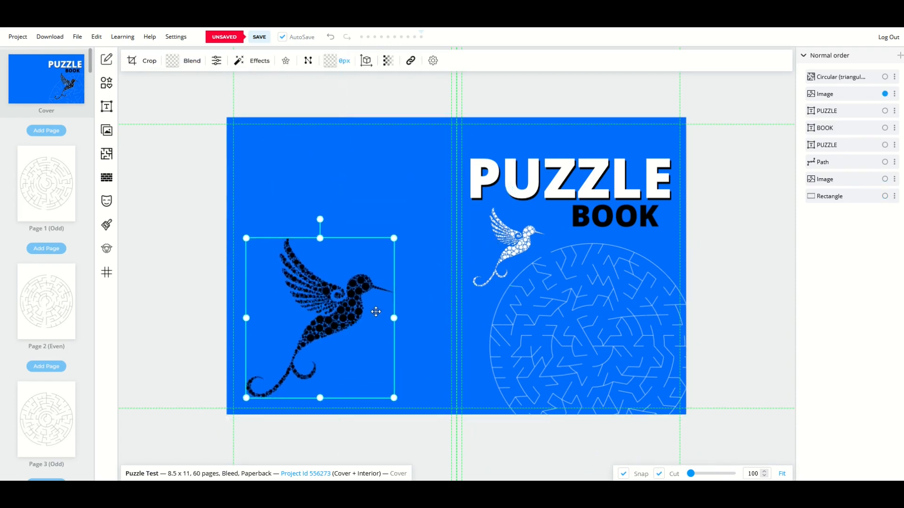
key(Delete)
drag(515, 252, 514, 233)
click(514, 237)
- Drag the blue background rectangle to the lower right, exposing the print template
click(733, 239)
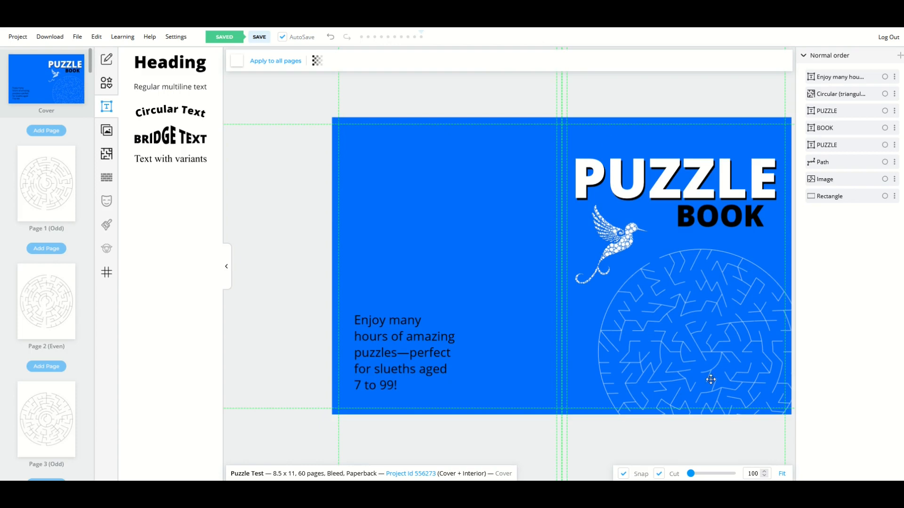
click(523, 289)
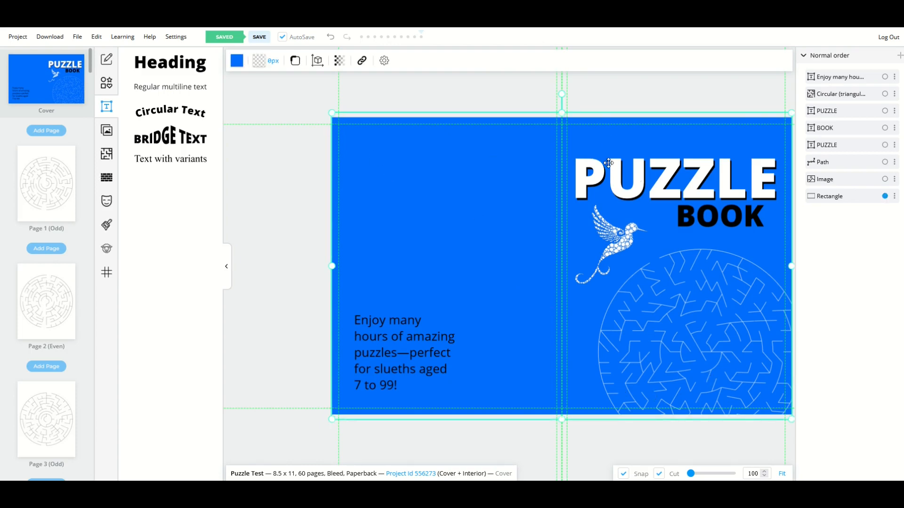
drag(481, 245, 856, 425)
- Position the blurb left of the barcode area inside the back cover's live area
drag(402, 349, 480, 351)
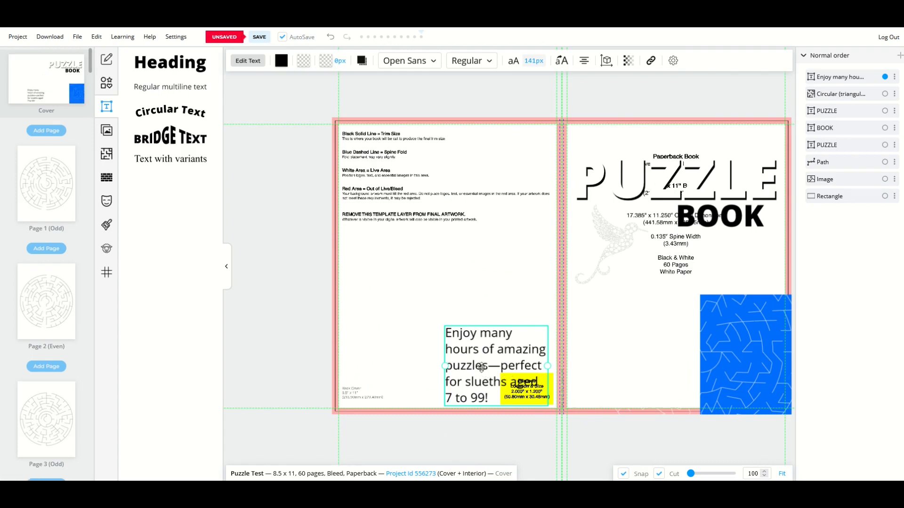
drag(481, 367, 358, 320)
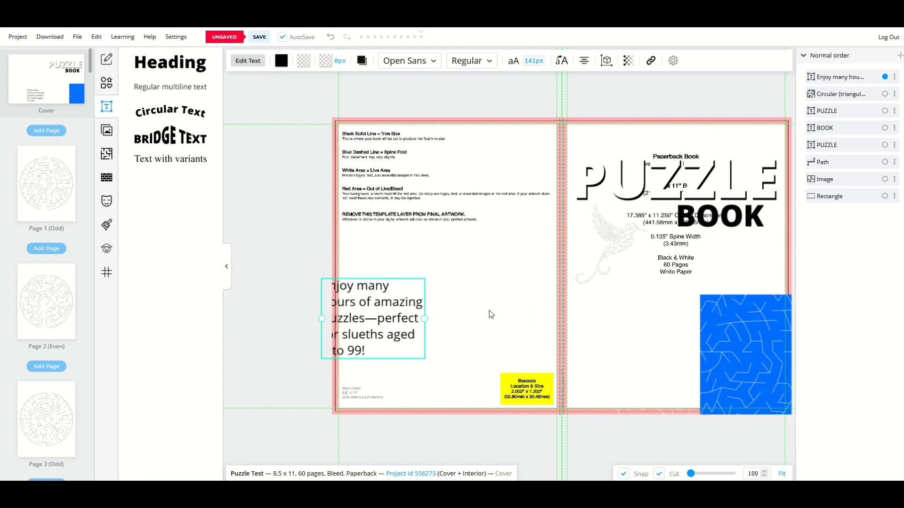
drag(390, 319, 427, 342)
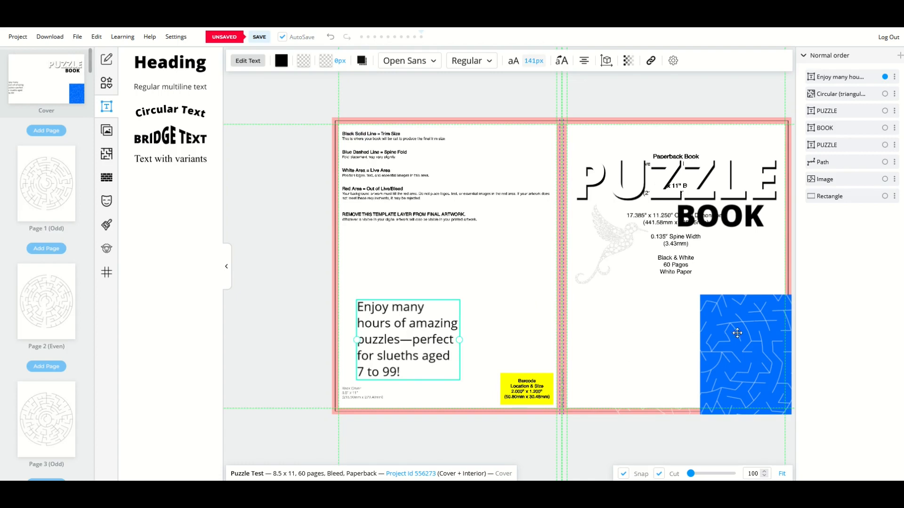
- Shift the maze circle and return the blue background over the whole cover
drag(753, 415, 738, 422)
drag(738, 421, 683, 404)
drag(775, 382, 405, 203)
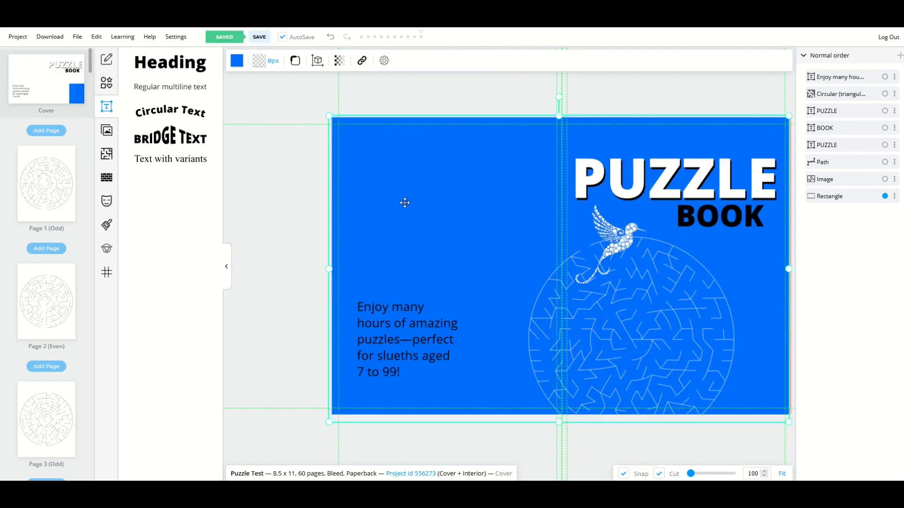
- Restore the maze circle, turn all blurb text white, and lower its box slightly
drag(635, 325, 707, 328)
double_click(372, 308)
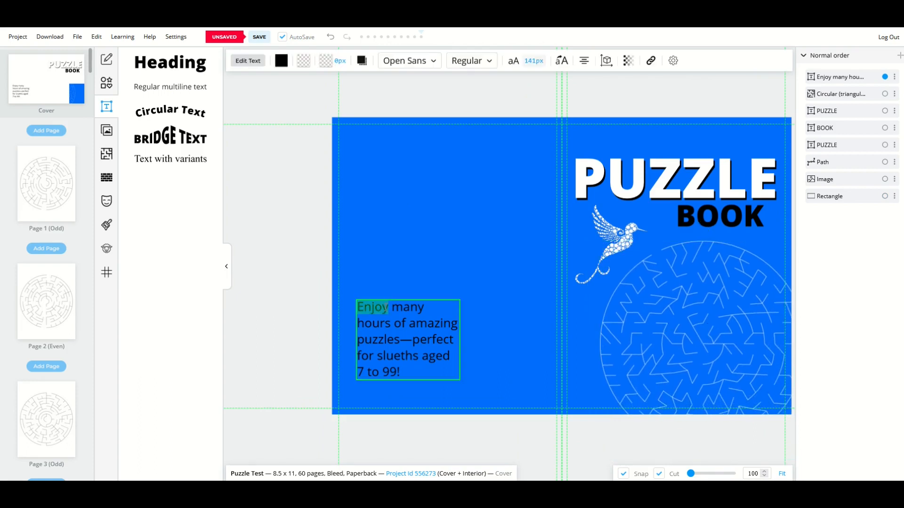
key(ctrl+a)
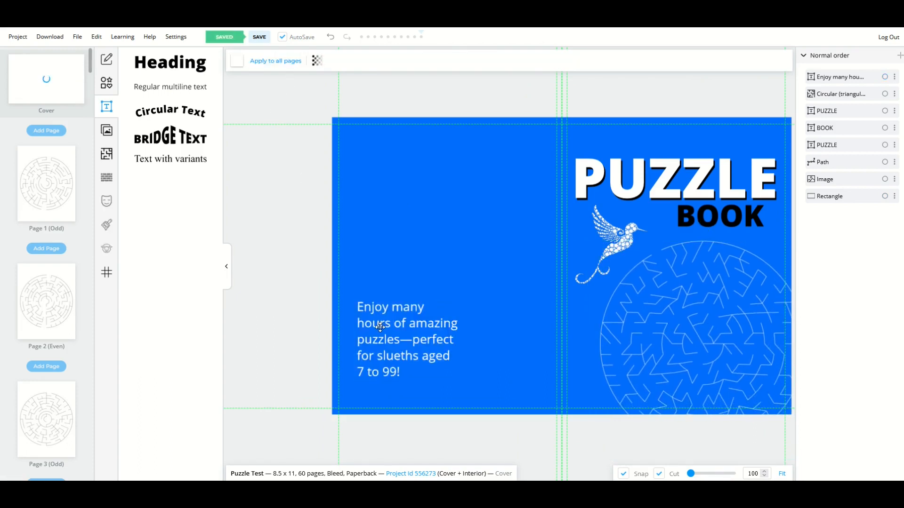
mouse_move(382, 325)
mouse_down()
mouse_move(382, 336)
mouse_move(369, 331)
mouse_up()
click(298, 301)
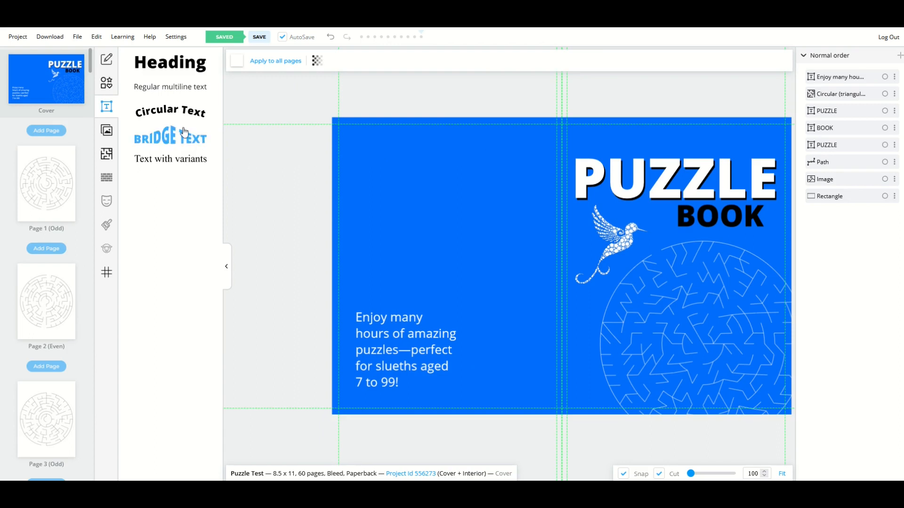
- Add circular text reading PERFECT FOR BIRD ENTHUSIASTS! with a radius of 37
click(171, 113)
drag(520, 264, 400, 215)
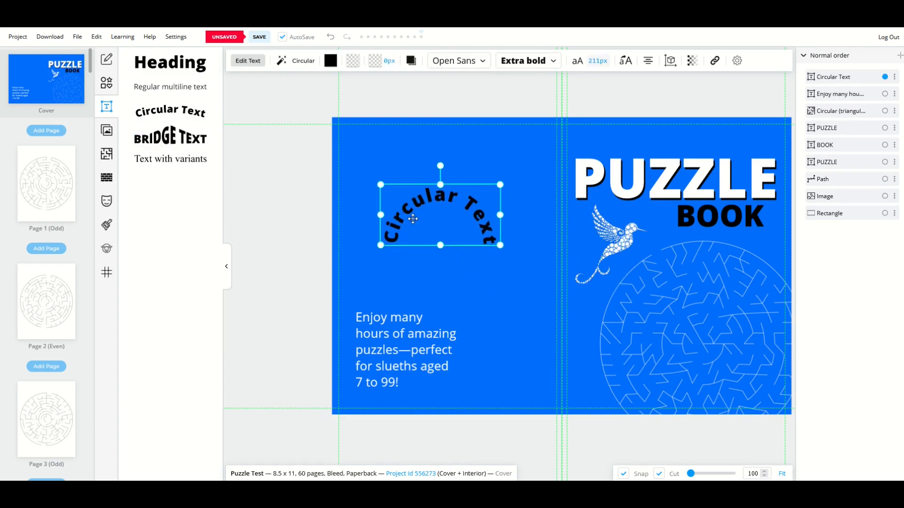
click(254, 68)
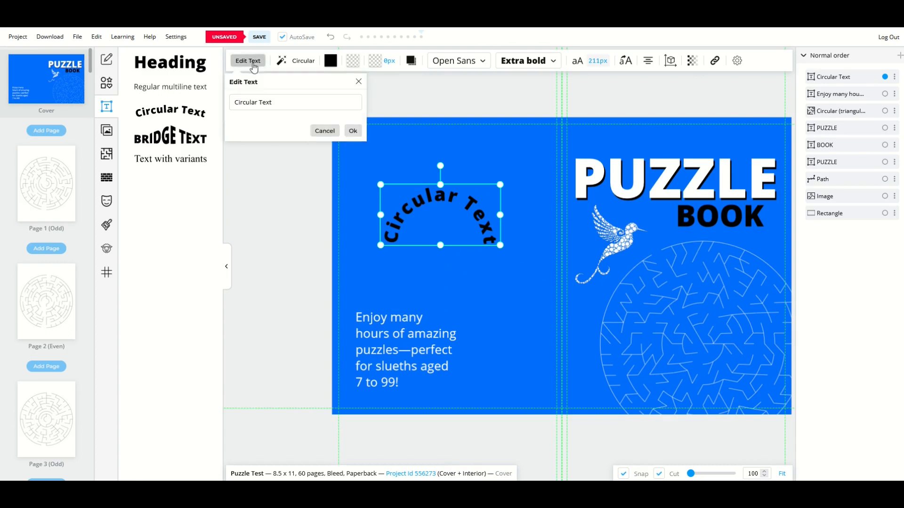
click(304, 61)
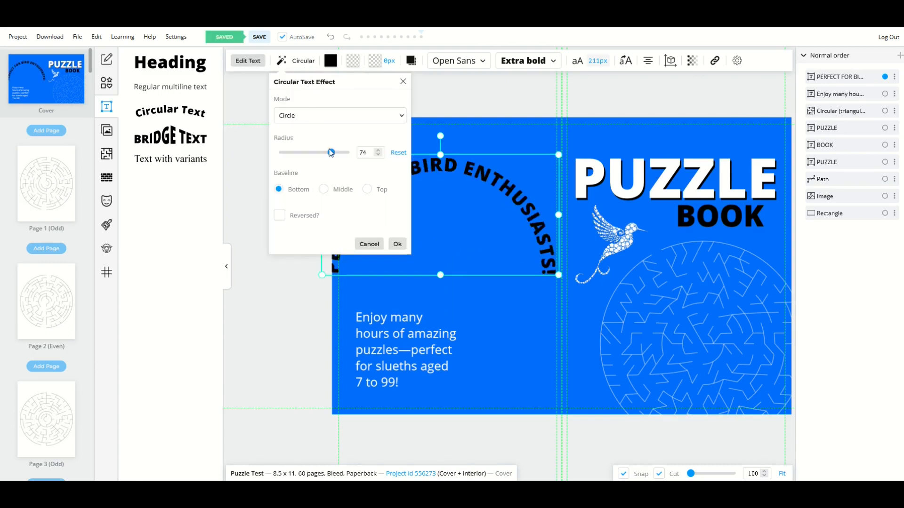
drag(330, 152, 305, 152)
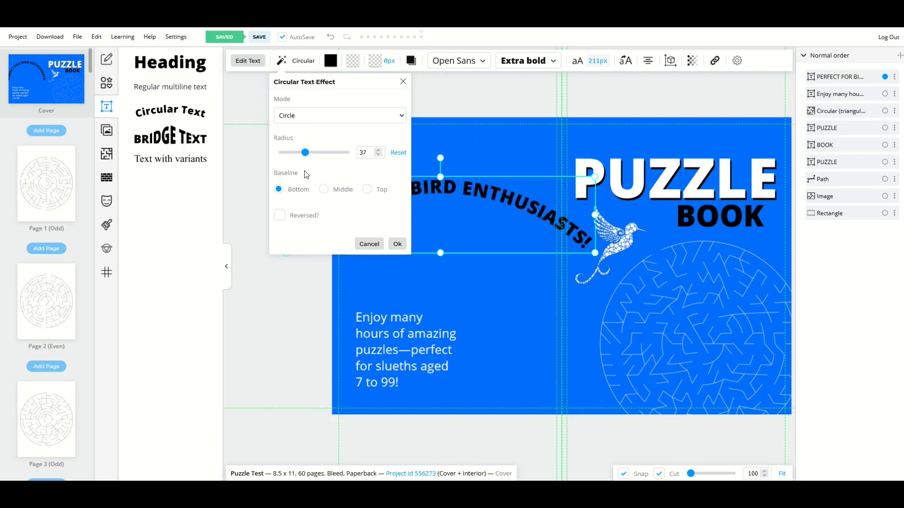
click(397, 243)
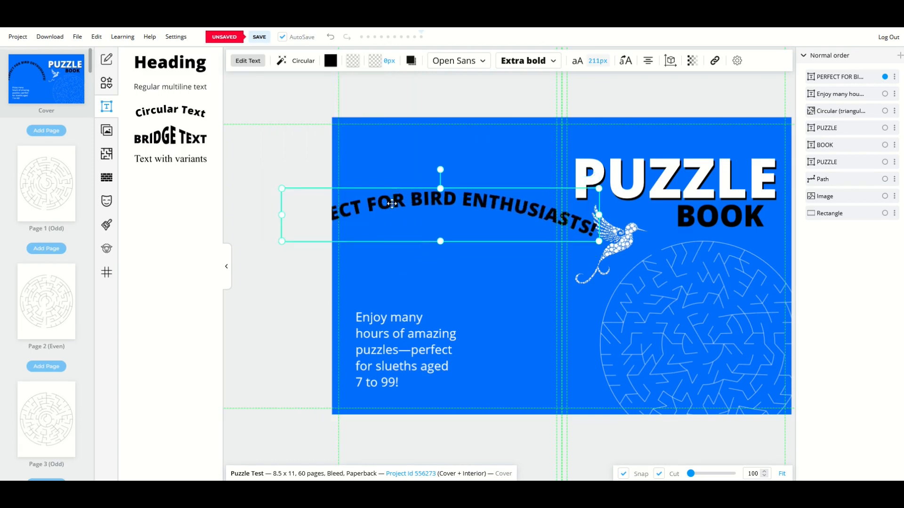
- Narrow the curved tagline and centre it above the PUZZLE title
drag(391, 204, 432, 226)
drag(322, 211, 411, 230)
drag(478, 235, 618, 143)
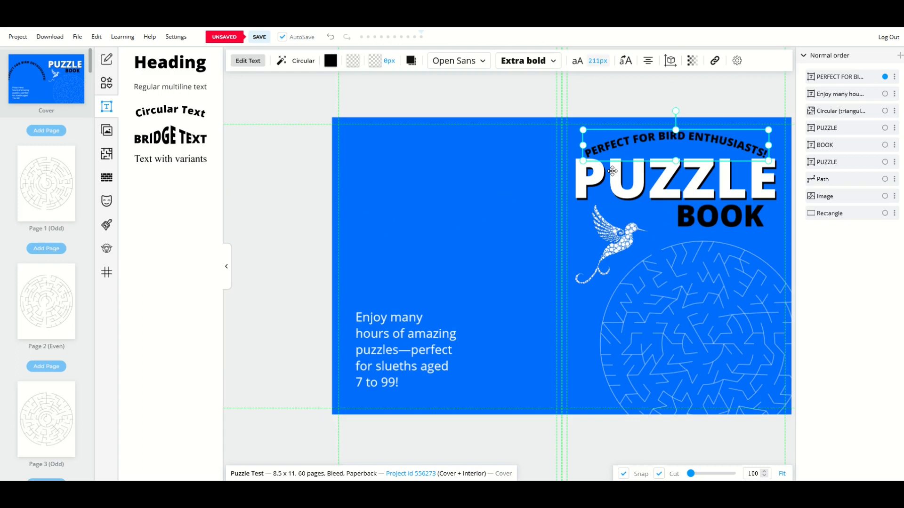
drag(626, 143, 624, 143)
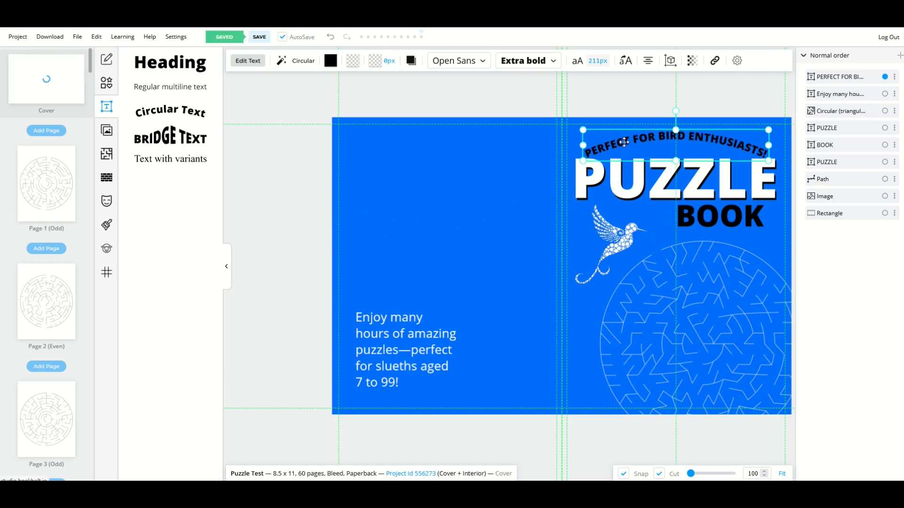
click(504, 196)
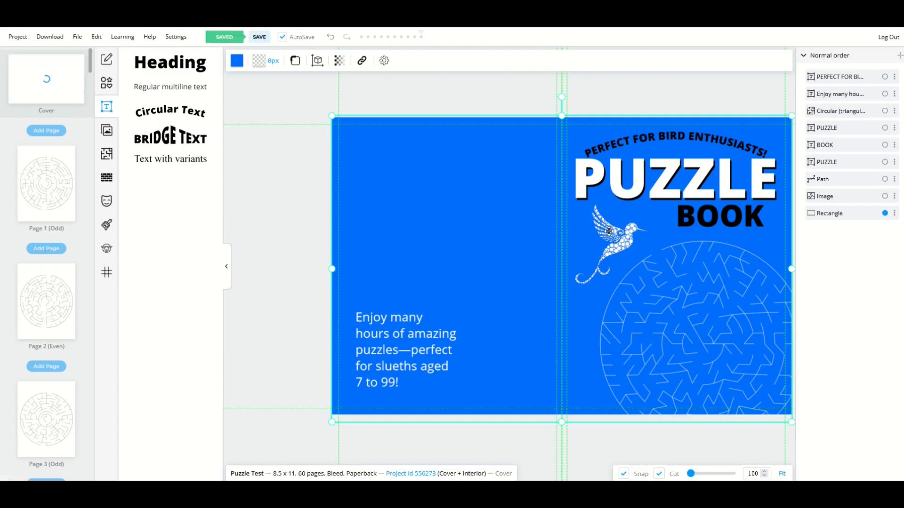
- Move all cover objects down slightly, then realign the blue background with the top edge
key(ctrl+a)
key(Down)
key(Down)
key(Down)
key(Down)
key(Down)
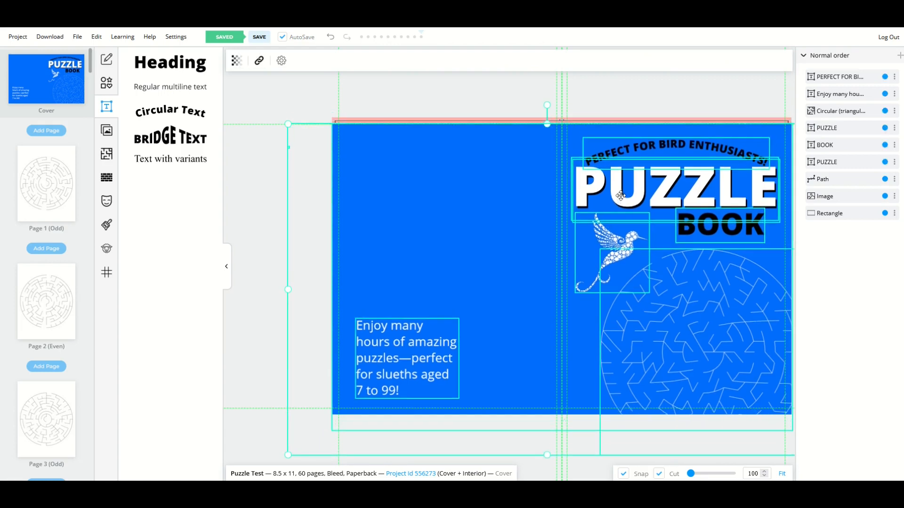
click(468, 108)
drag(444, 168, 441, 156)
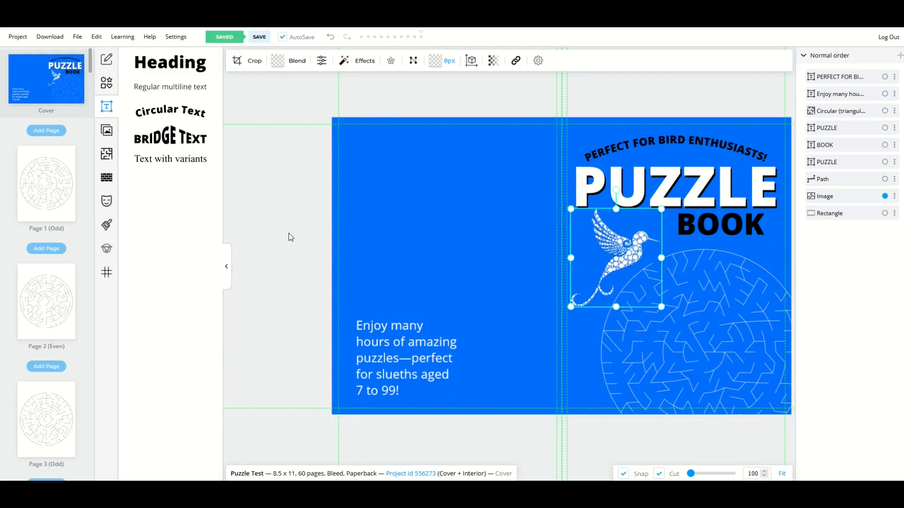
click(289, 233)
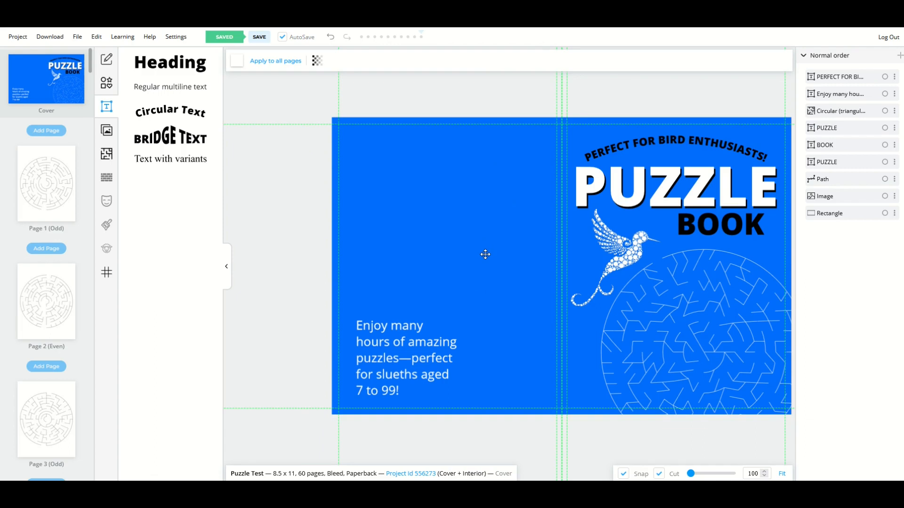
- Add a black MYSTERIOUS! heading near the top of the back cover
click(165, 65)
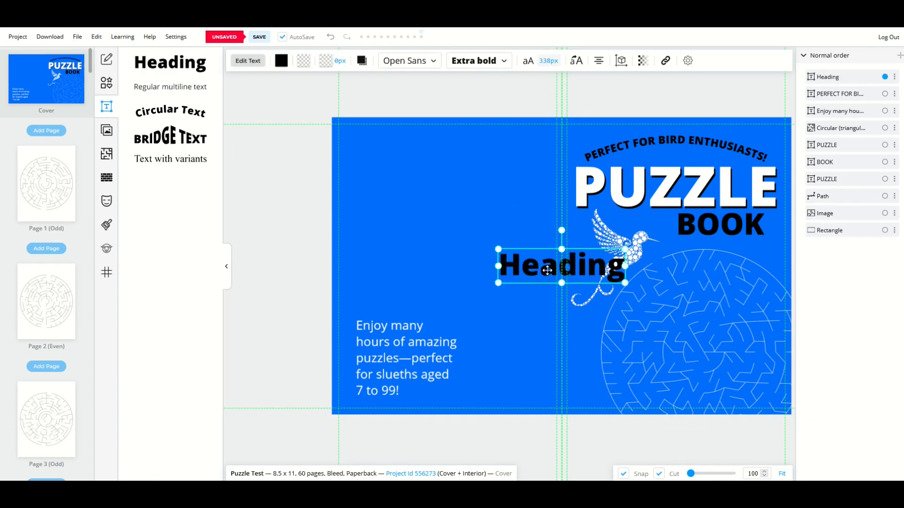
drag(547, 270, 437, 224)
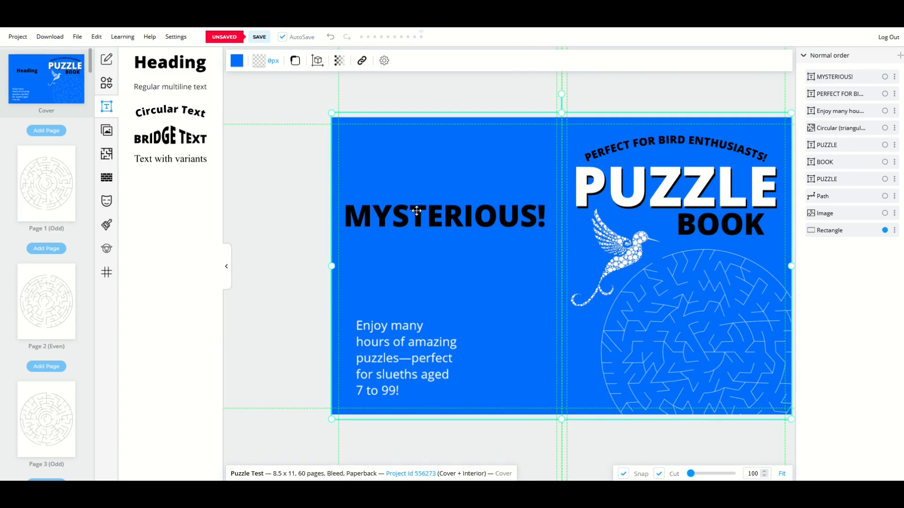
click(423, 184)
drag(423, 184, 420, 150)
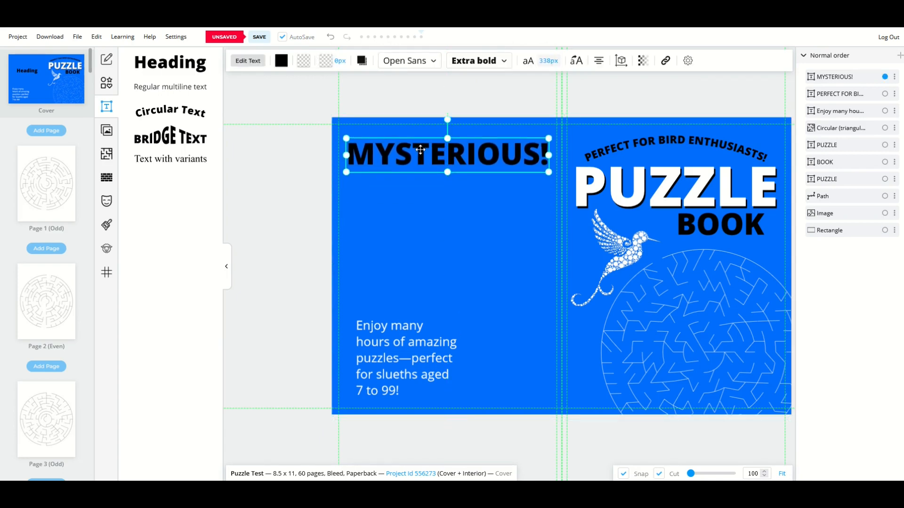
- Duplicate the heading below the original and change its text to AMAZING!
key(ctrl+v)
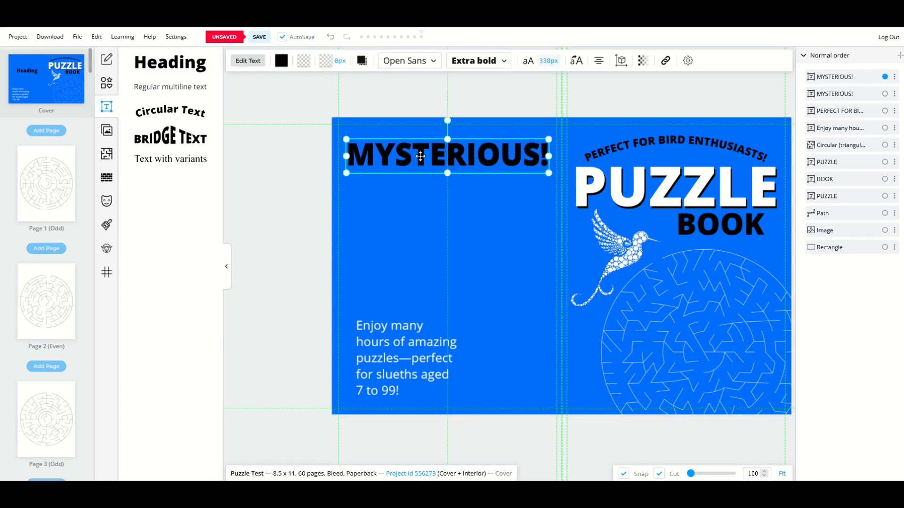
drag(421, 149, 423, 182)
double_click(425, 183)
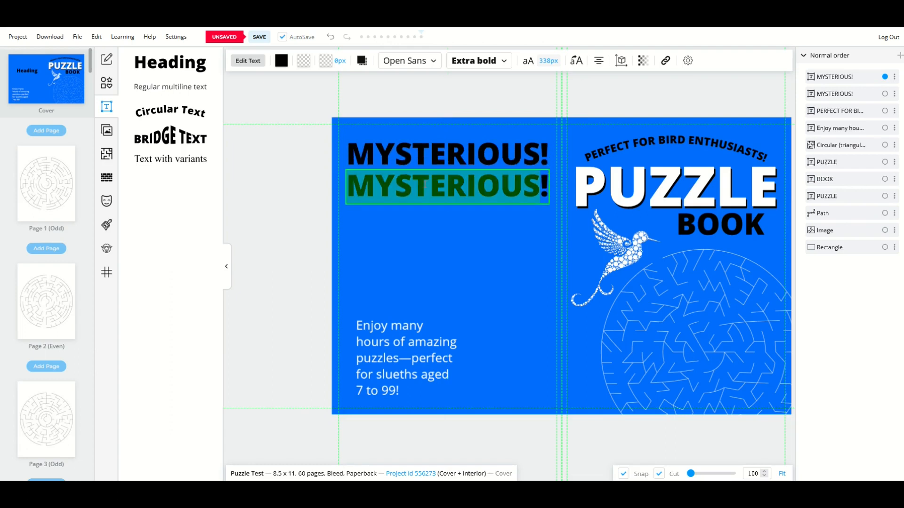
text(AMAZING)
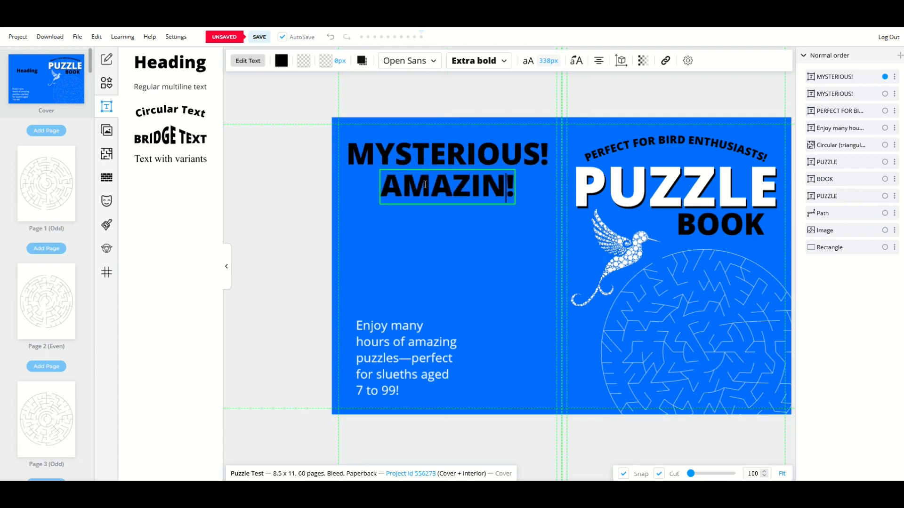
click(428, 208)
- Add a third heading copy reading HOURS OF FUN! below AMAZING!, resized and centred
key(ctrl+v)
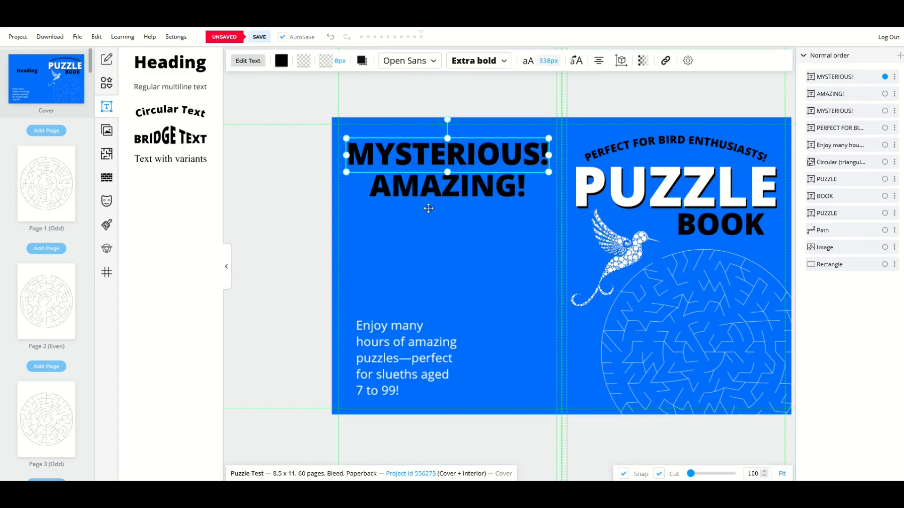
drag(419, 153, 420, 216)
double_click(425, 214)
text(HOURS OF FUN!)
key(Escape)
drag(349, 211, 372, 218)
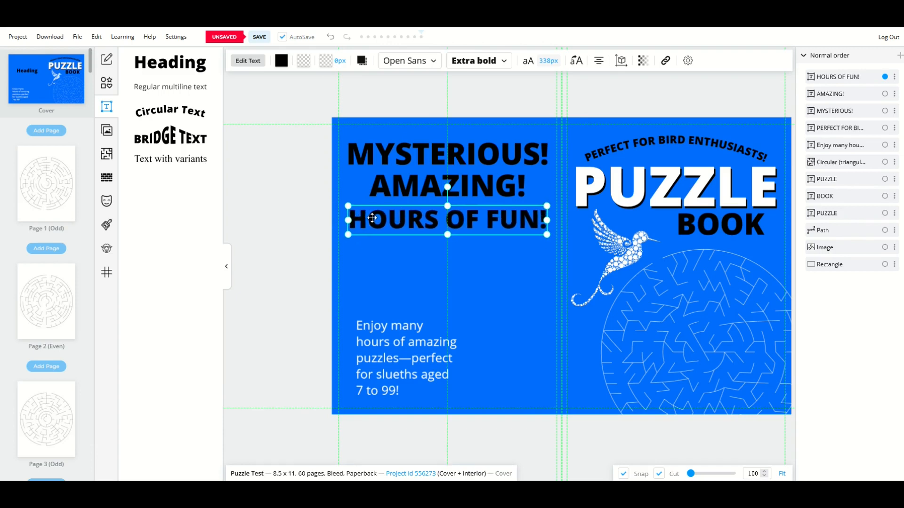
click(304, 235)
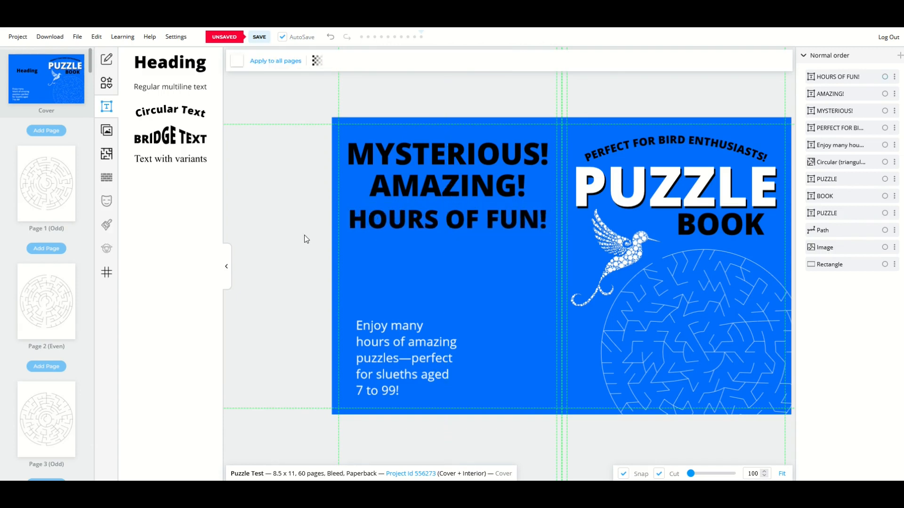
click(391, 220)
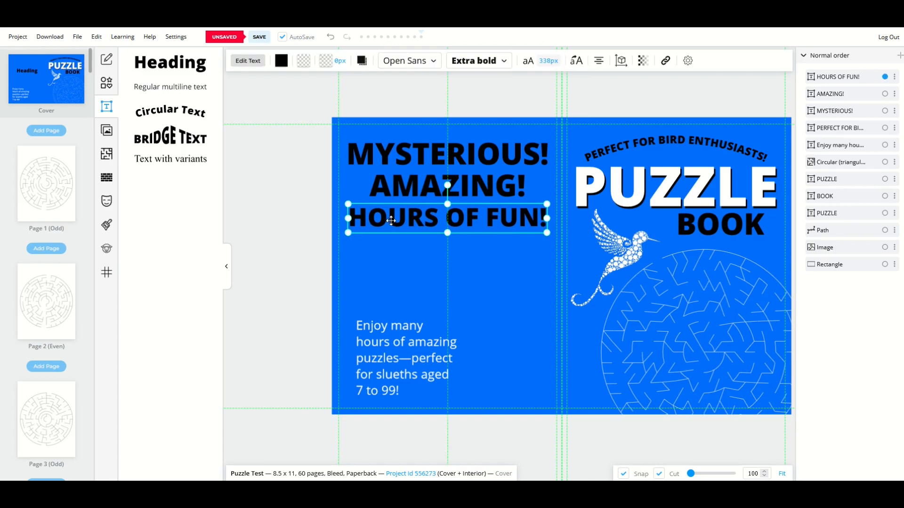
click(265, 230)
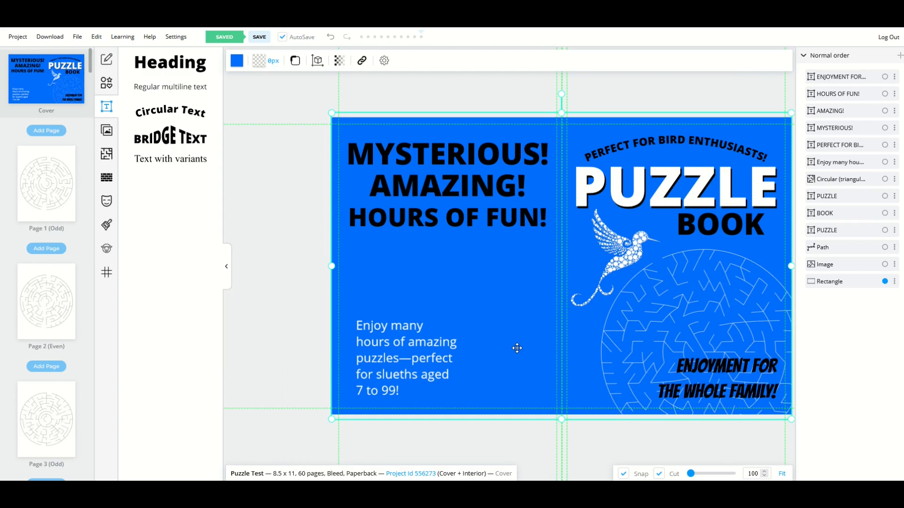
- Add a Hexagonal Maze from the Interior Templates Library to the cover
click(106, 153)
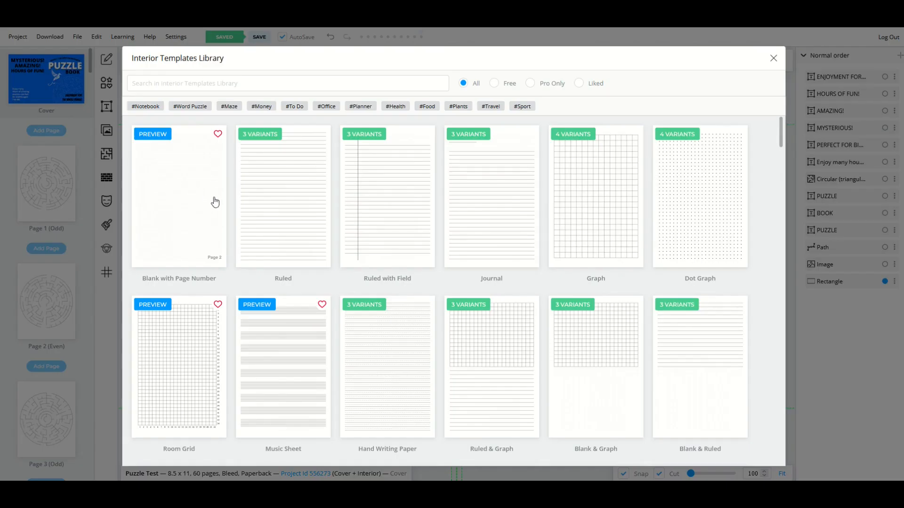
scroll(215, 202, down, 10)
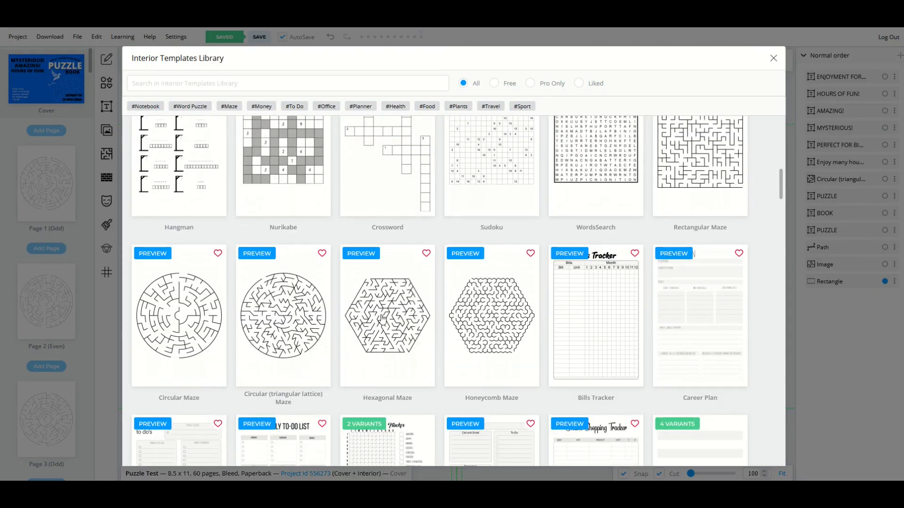
click(382, 319)
click(150, 142)
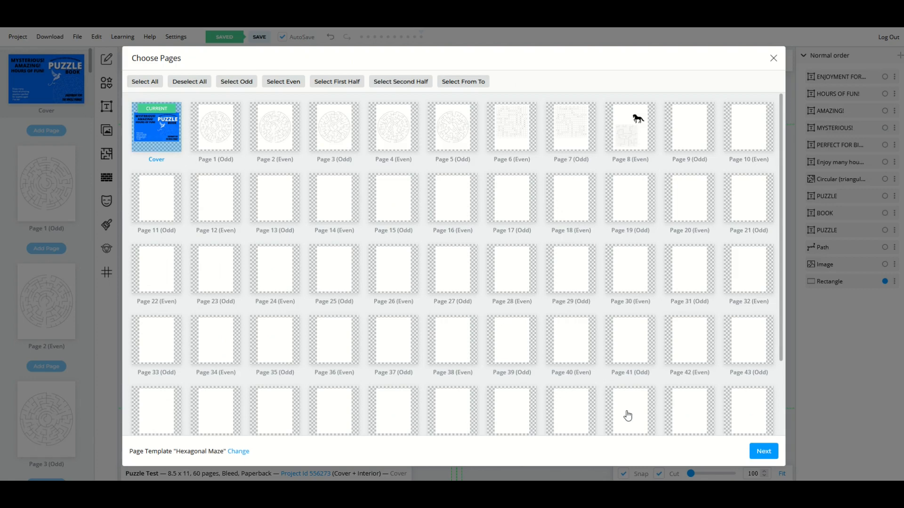
click(752, 451)
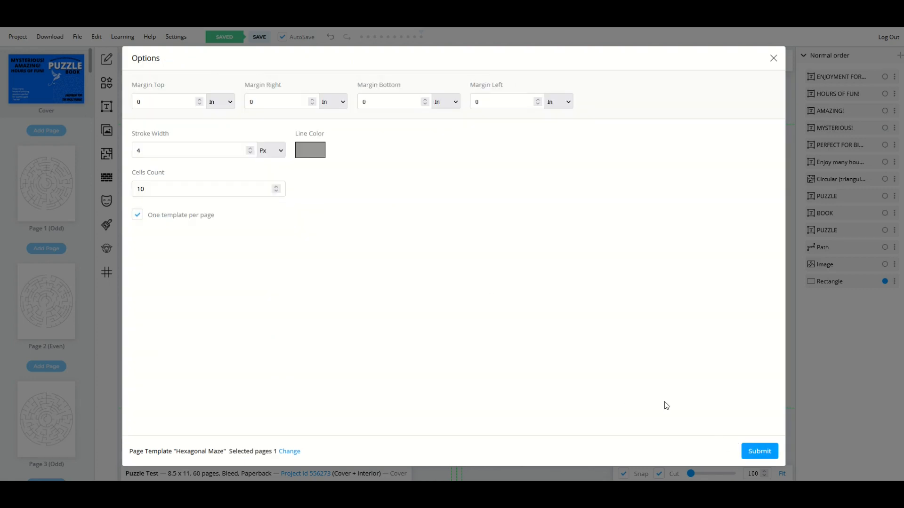
click(760, 452)
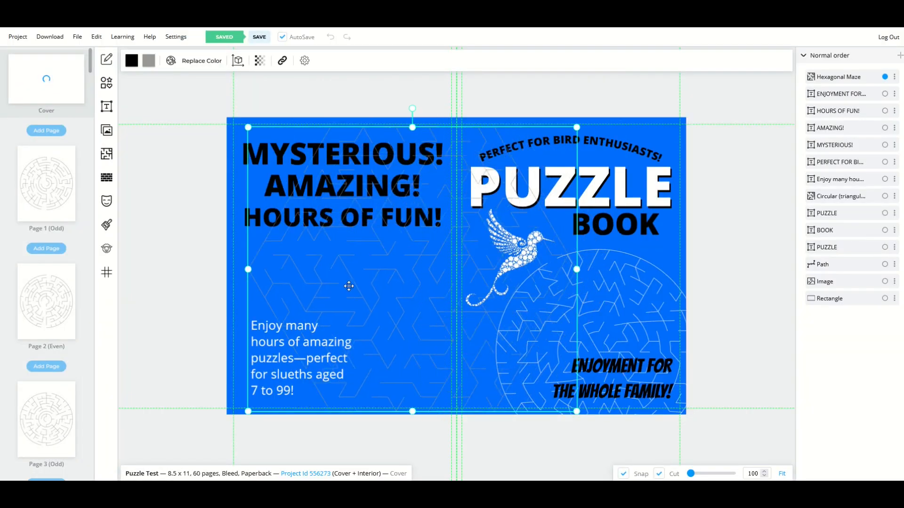
- Shrink the hexagonal maze, move it onto the back cover, and recolour its lines black
drag(233, 129, 426, 297)
drag(477, 320, 366, 262)
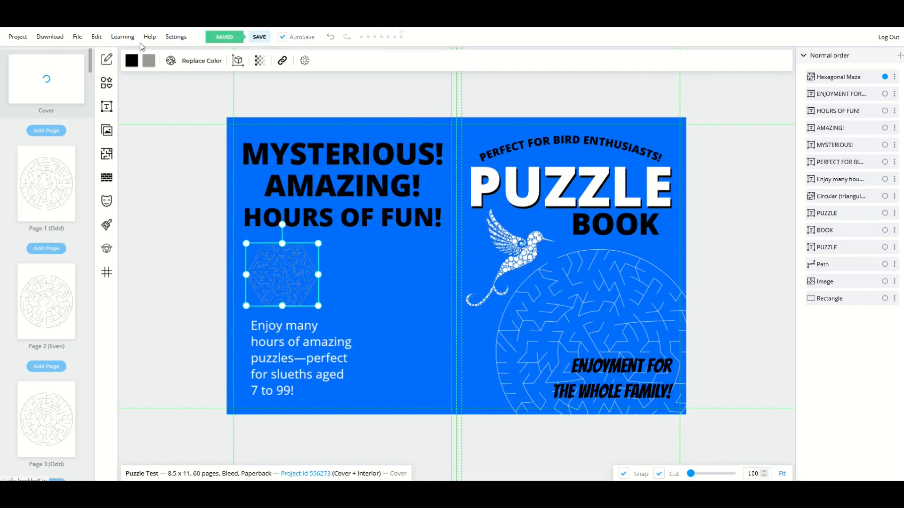
click(148, 61)
mouse_move(124, 141)
mouse_down()
mouse_move(88, 150)
mouse_move(80, 225)
mouse_up()
click(217, 256)
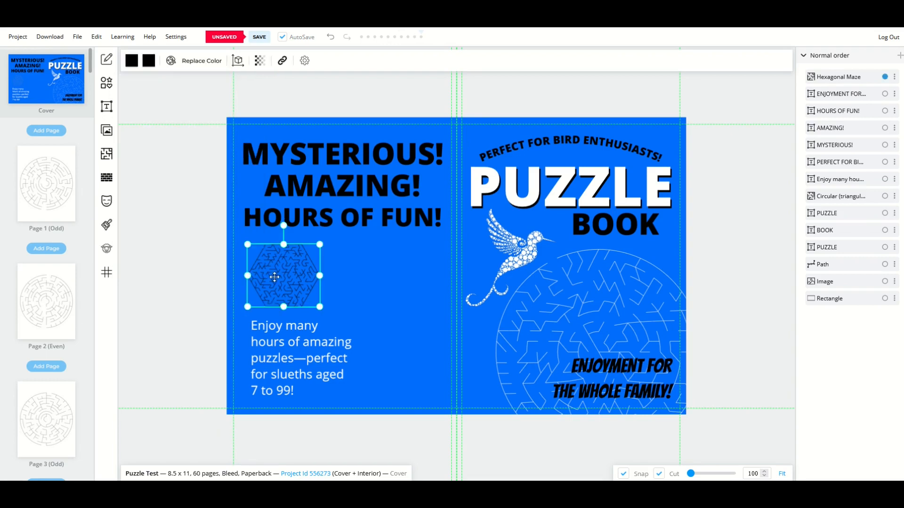
mouse_move(300, 288)
mouse_down()
mouse_move(408, 288)
mouse_move(407, 376)
mouse_move(358, 284)
mouse_move(301, 273)
mouse_move(298, 282)
mouse_up()
click(188, 264)
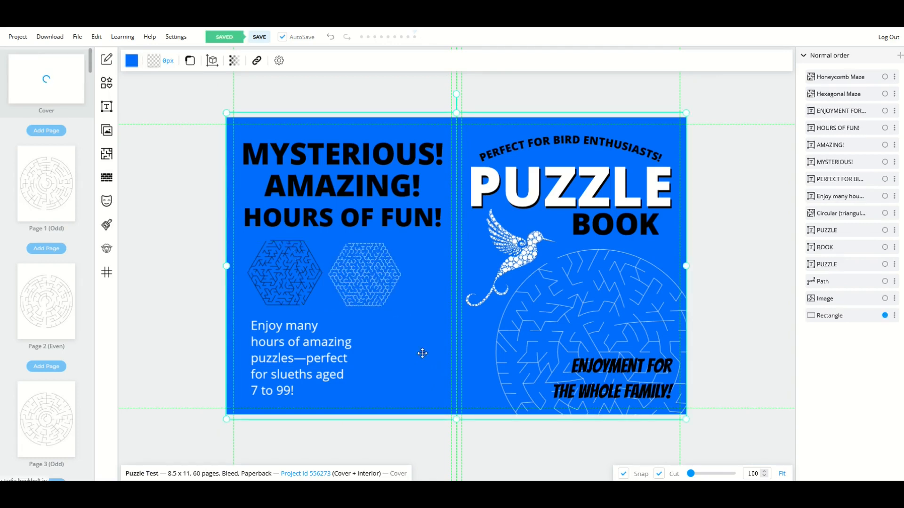
- Align the honeycomb maze with the hexagonal maze's top, then duplicate both mazes
scroll(259, 298, up, 5)
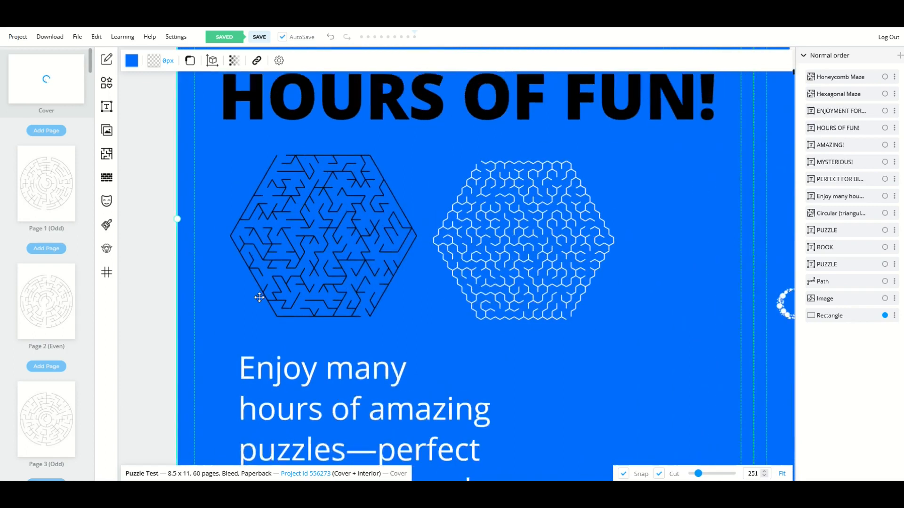
drag(514, 249, 512, 243)
click(372, 243)
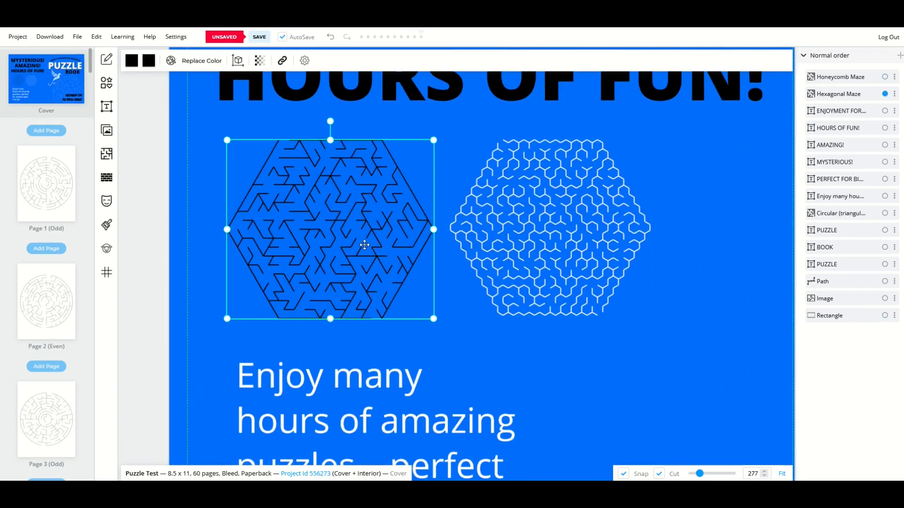
right_click(331, 233)
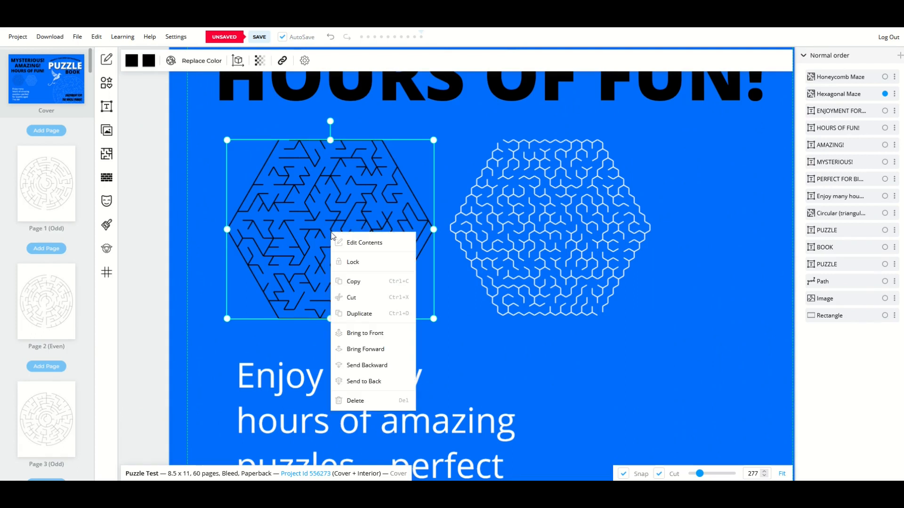
click(356, 314)
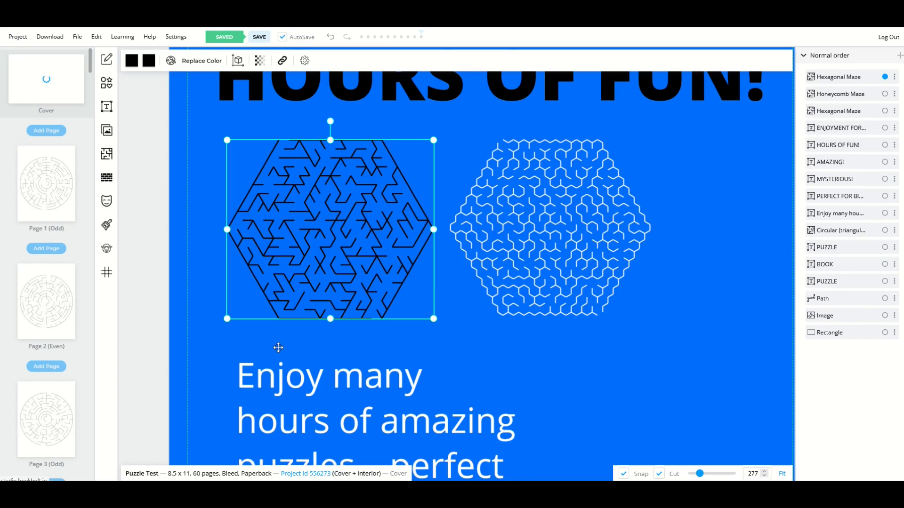
click(492, 222)
right_click(492, 223)
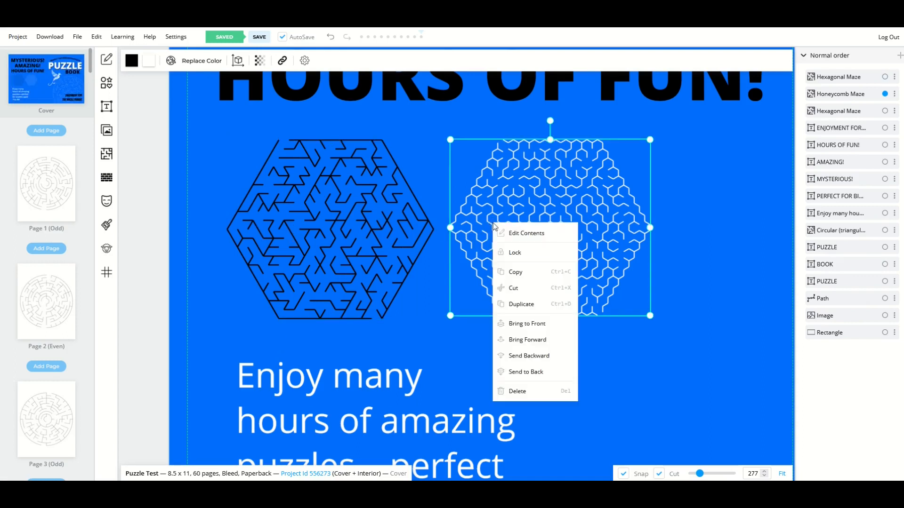
click(513, 309)
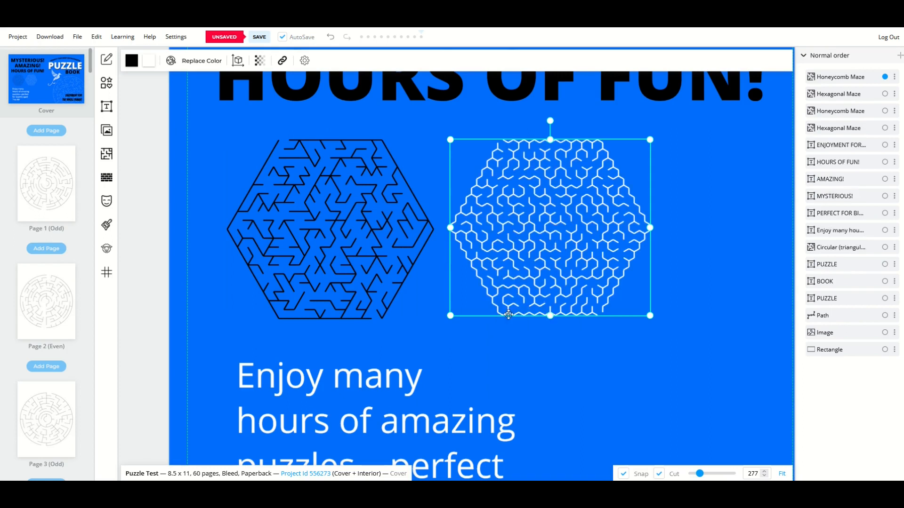
- Select the blue background and bring up context menus for the hexagonal maze and background
click(504, 343)
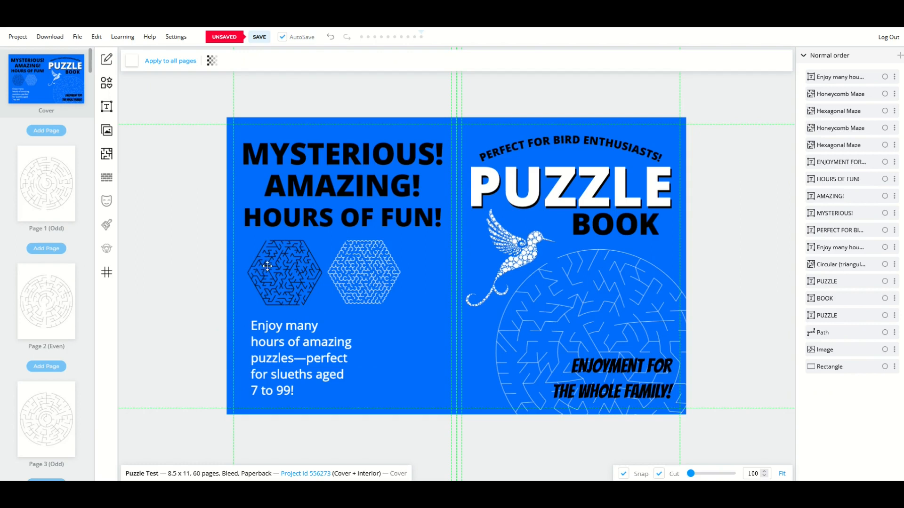
scroll(269, 264, up, 8)
scroll(268, 264, up, 5)
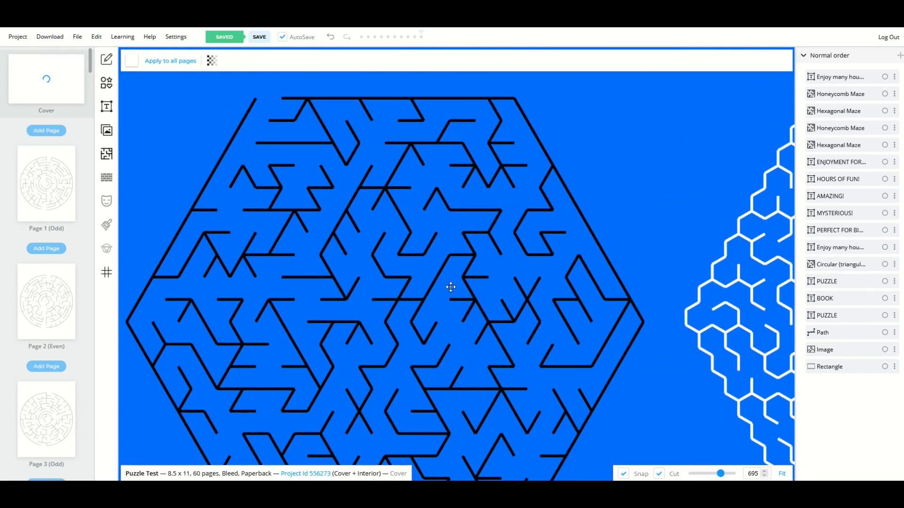
right_click(161, 149)
right_click(145, 77)
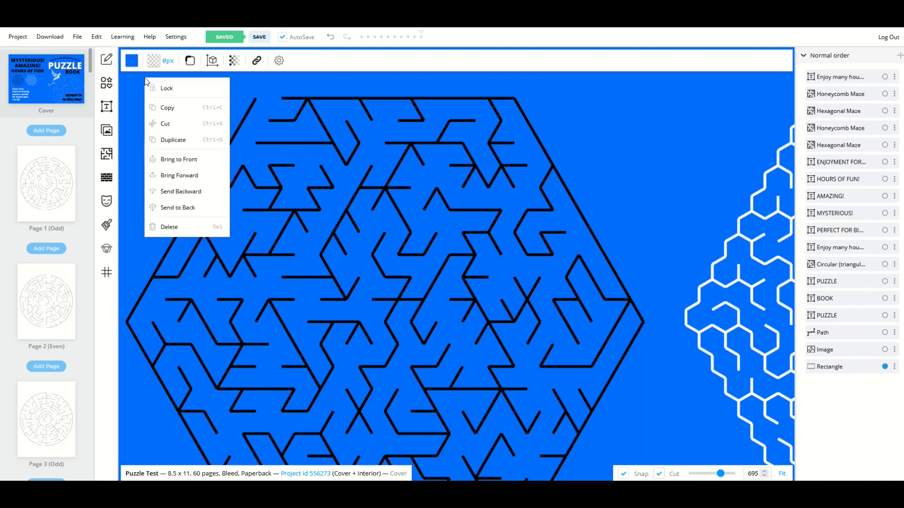
scroll(288, 149, down, 5)
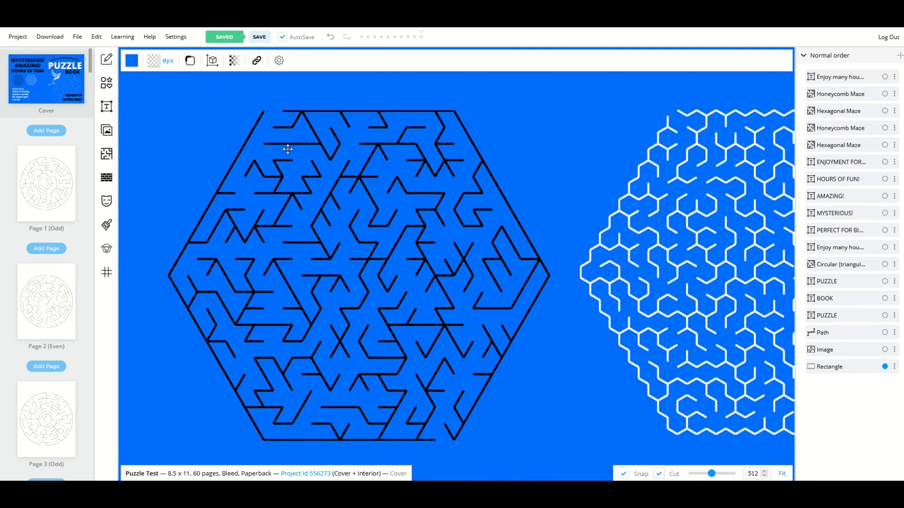
scroll(288, 150, down, 6)
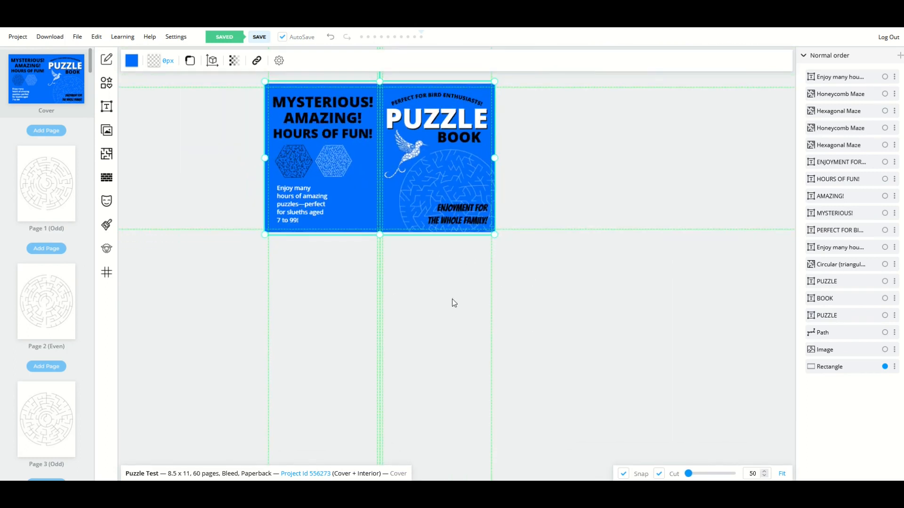
- Reset the zoom to show the full cover spread and deselect the blue background
right_click(180, 300)
click(191, 308)
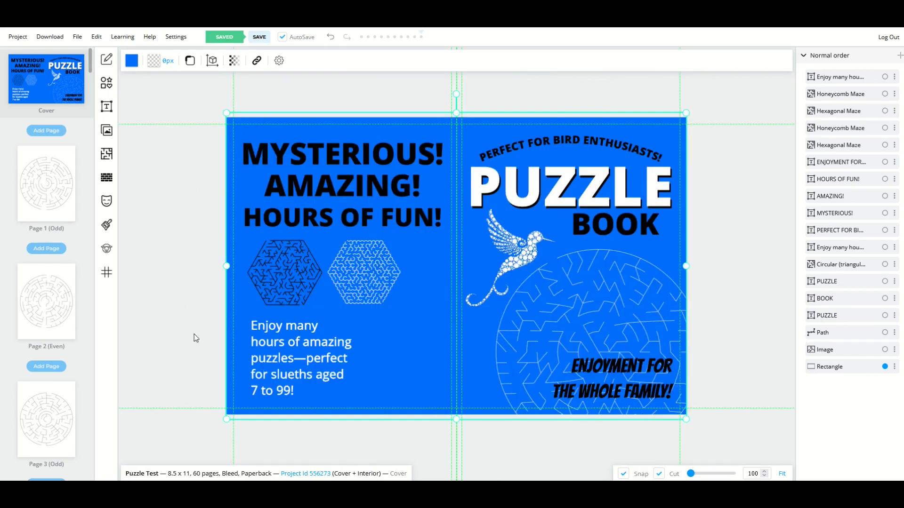
click(210, 350)
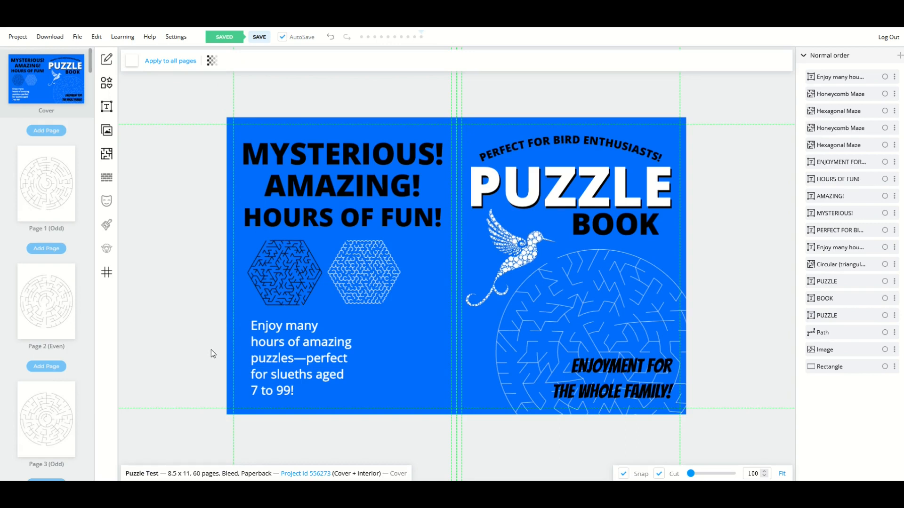